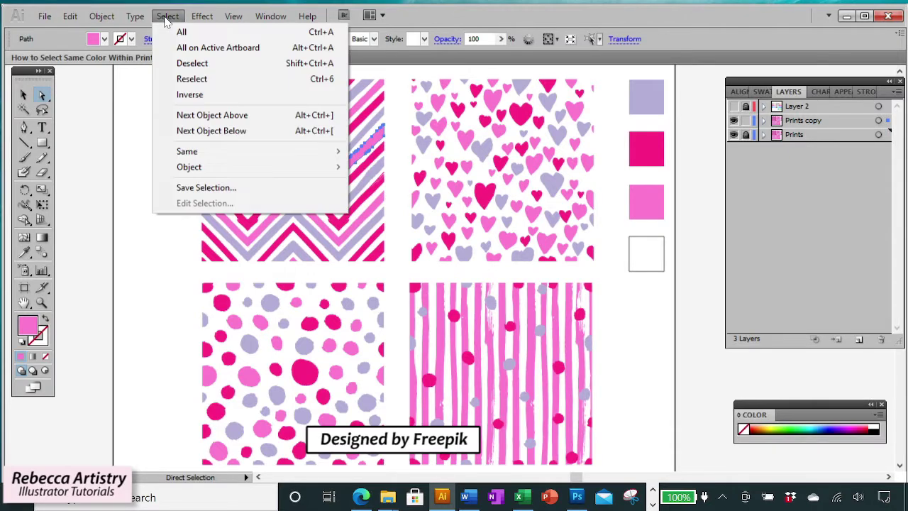
Step: Recolor the pink print to aqua R=0 G=199 B=214 and the blue print to green
{"action": "left_click", "coordinate": [383, 214]}
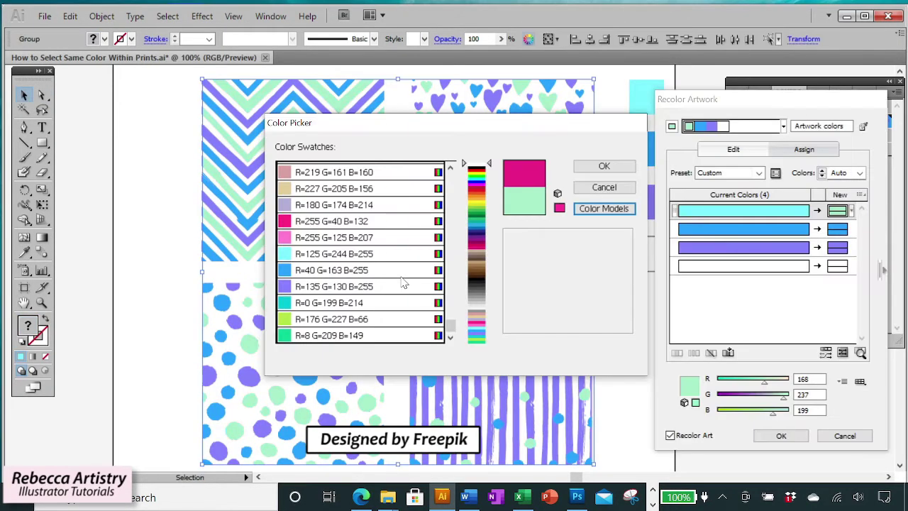
{"action": "left_click", "coordinate": [377, 305]}
{"action": "left_click", "coordinate": [603, 167]}
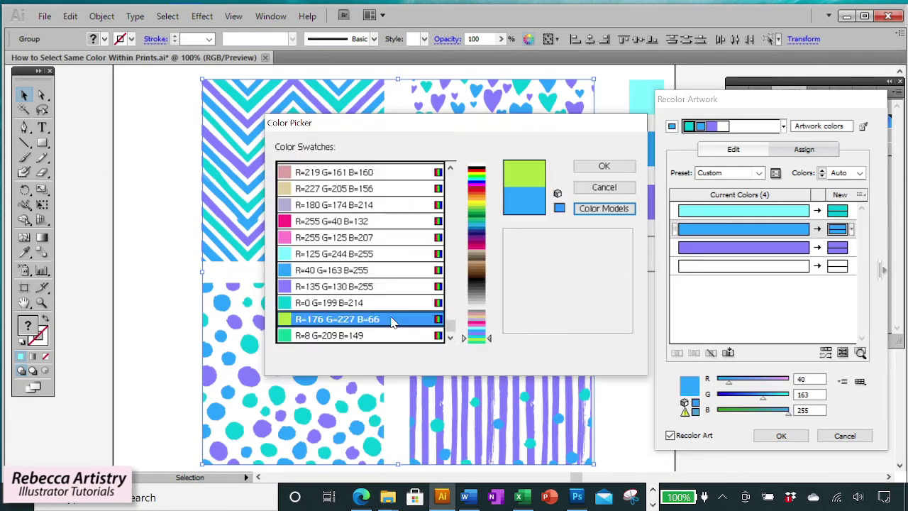
{"action": "left_click", "coordinate": [603, 167]}
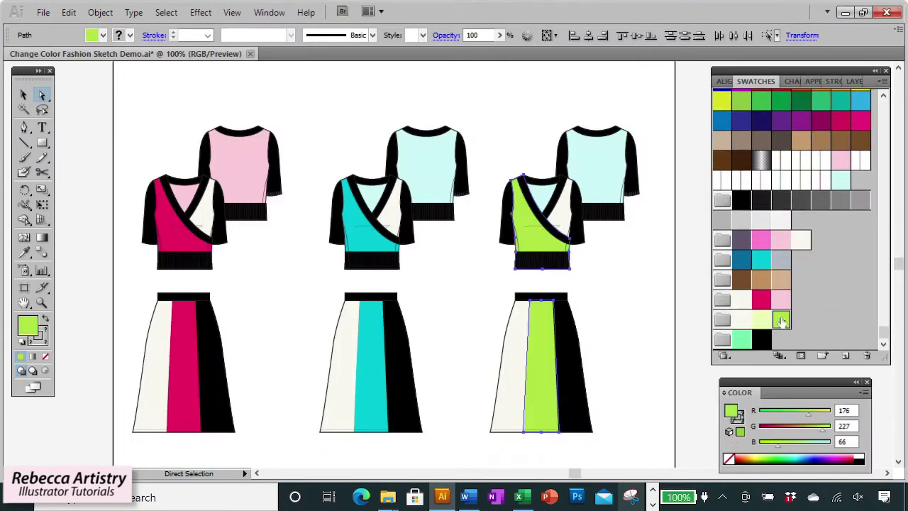
Step: Fill the third outfit's back top pale yellow-green and unlock all locked artwork
{"action": "left_click", "coordinate": [760, 319]}
{"action": "left_click", "coordinate": [664, 290]}
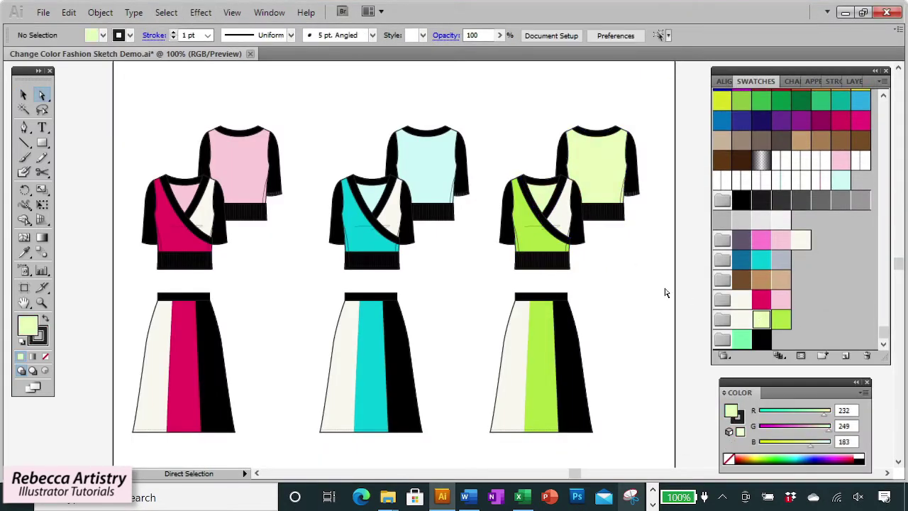
{"action": "key", "text": "v"}
{"action": "left_click", "coordinate": [100, 12]}
{"action": "left_click", "coordinate": [188, 112]}
Step: Recolor the second outfit's black trims to wine with Recolor Artwork
{"action": "left_click_drag", "start_coordinate": [320, 97], "coordinate": [409, 426]}
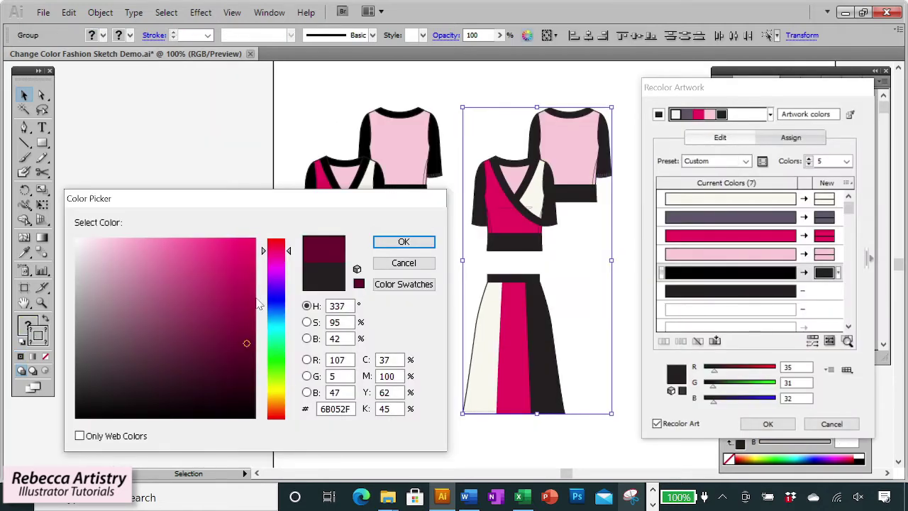
{"action": "left_click", "coordinate": [402, 244]}
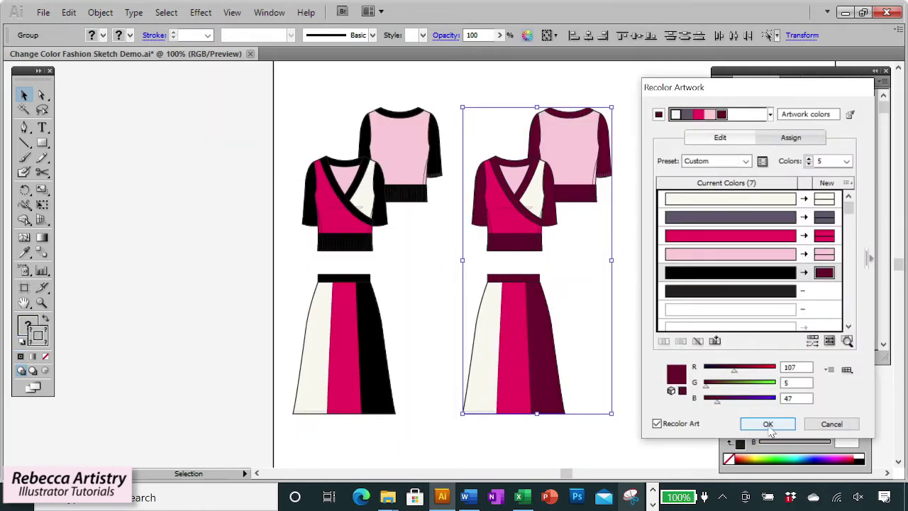
{"action": "left_click", "coordinate": [767, 424]}
Step: Deselect the outfit and zoom in closely on the second sweater
{"action": "left_click", "coordinate": [42, 96]}
{"action": "left_click", "coordinate": [412, 262]}
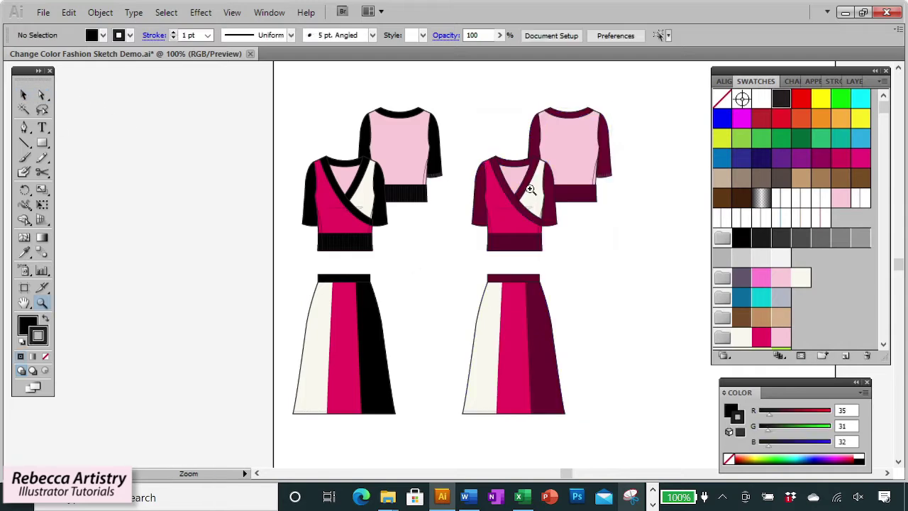
{"action": "key", "text": "z"}
{"action": "left_click", "coordinate": [528, 192]}
{"action": "left_click", "coordinate": [447, 283]}
{"action": "left_click", "coordinate": [449, 262]}
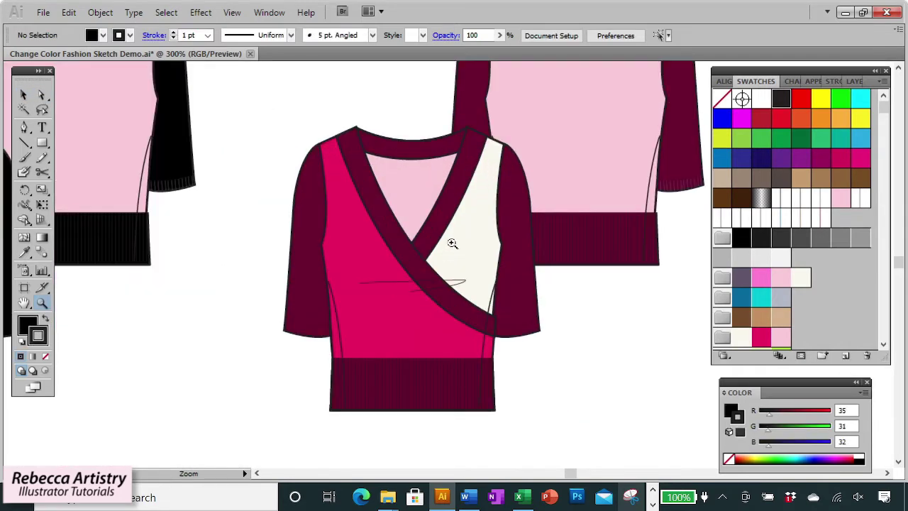
{"action": "left_click", "coordinate": [452, 244]}
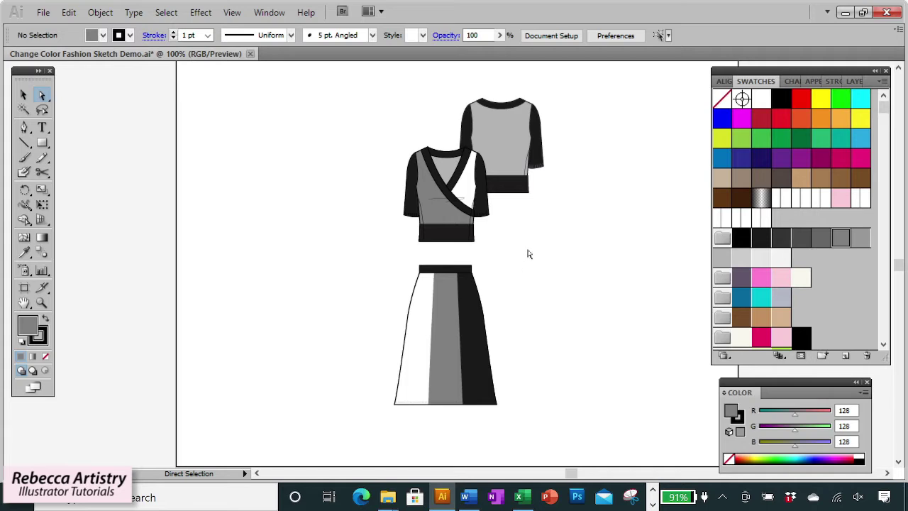
{"action": "left_click", "coordinate": [444, 217]}
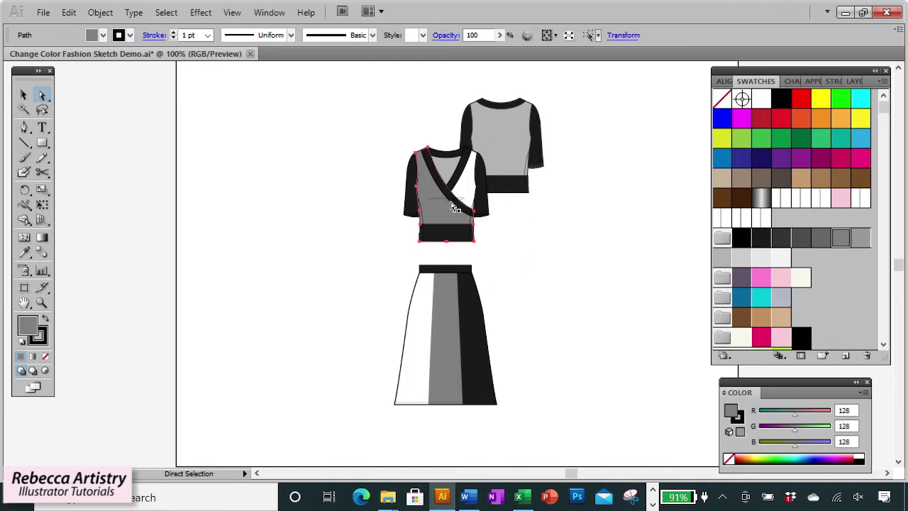
{"action": "left_click", "coordinate": [445, 308]}
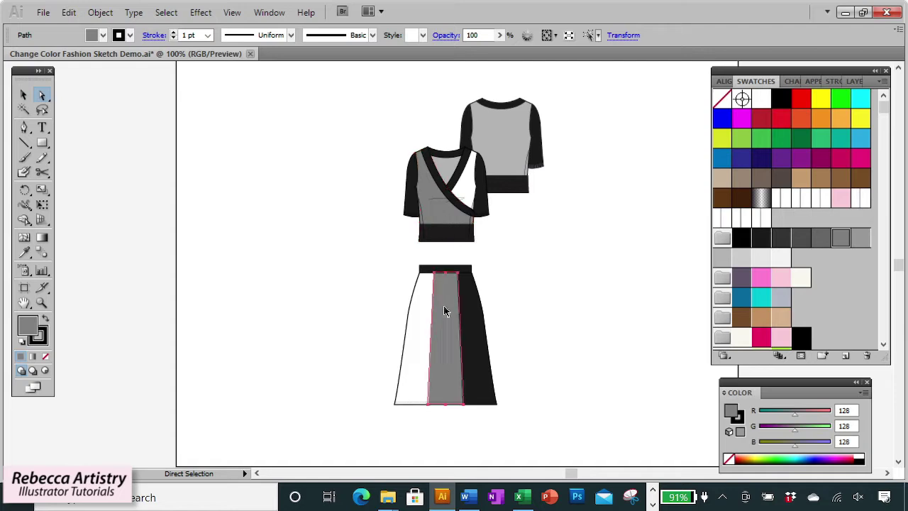
{"action": "left_click", "coordinate": [425, 320]}
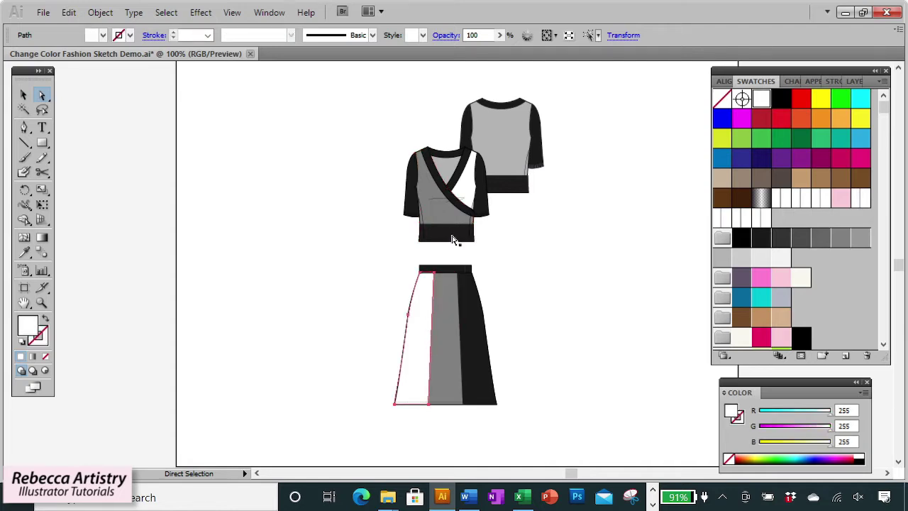
{"action": "left_click", "coordinate": [465, 185]}
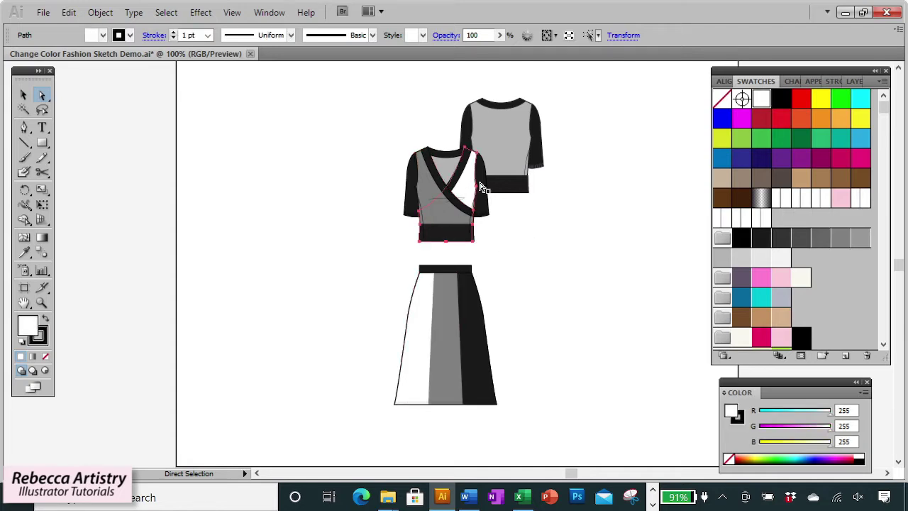
{"action": "left_click", "coordinate": [446, 172]}
{"action": "left_click", "coordinate": [509, 129]}
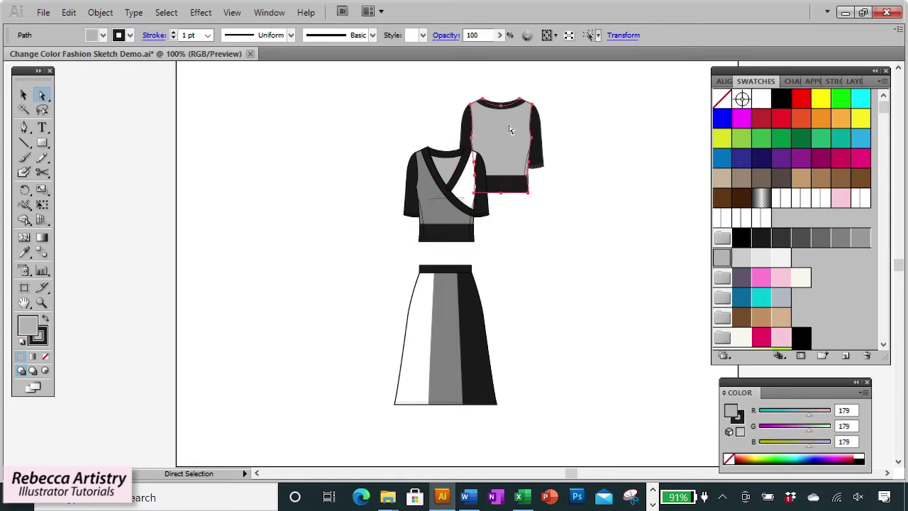
{"action": "left_click", "coordinate": [447, 171]}
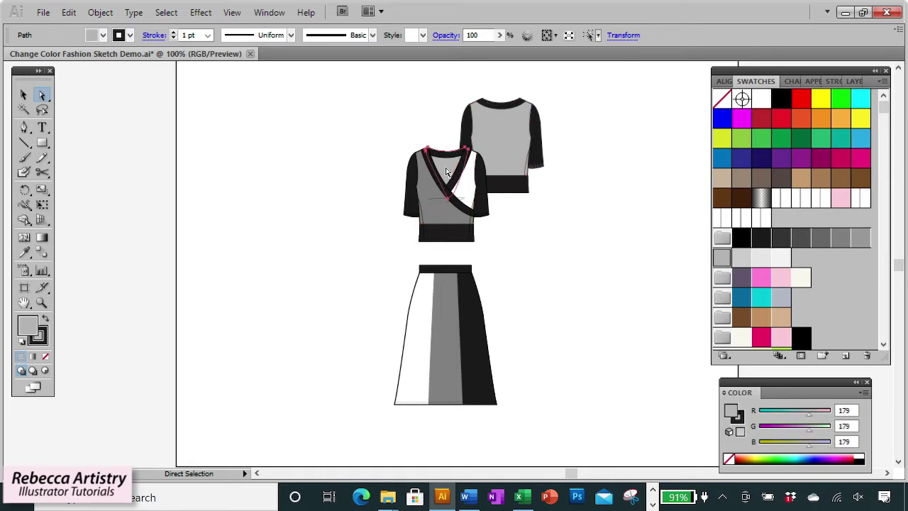
{"action": "left_click", "coordinate": [481, 200]}
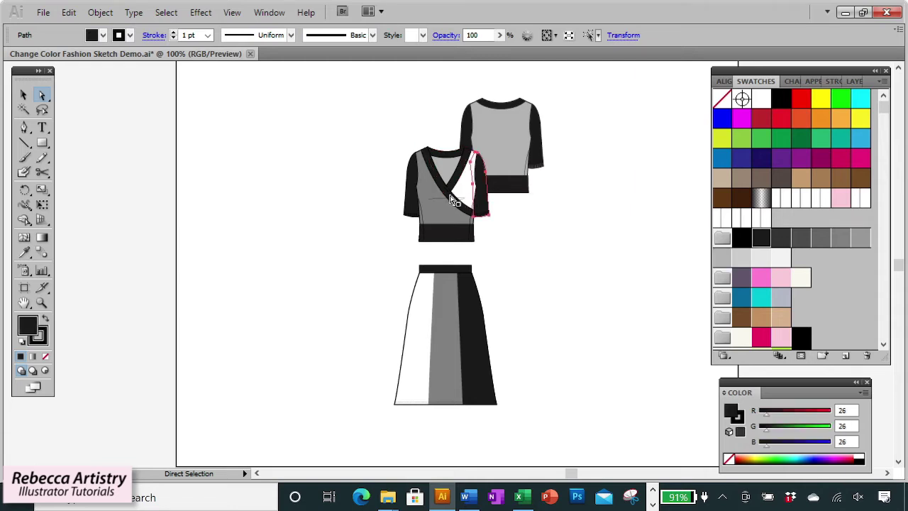
{"action": "left_click", "coordinate": [448, 152]}
{"action": "left_click", "coordinate": [448, 273]}
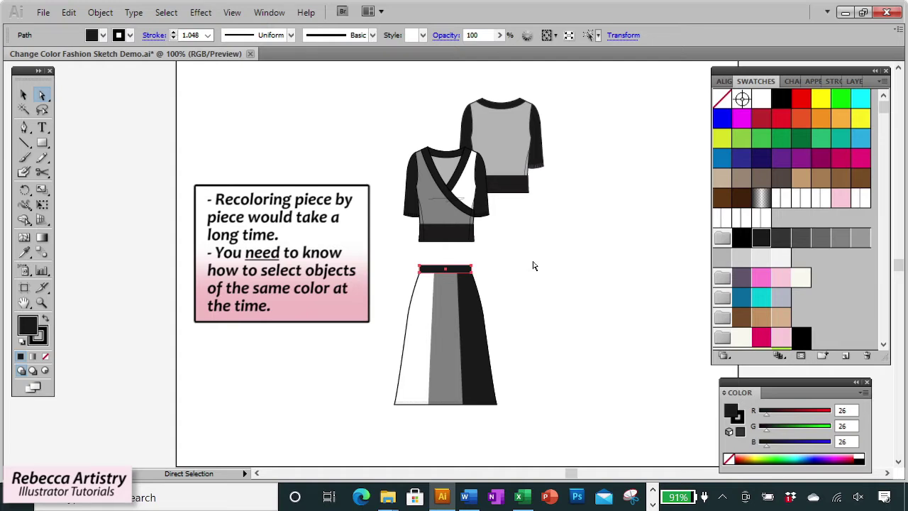
{"action": "left_click", "coordinate": [481, 200]}
{"action": "left_click", "coordinate": [486, 212]}
{"action": "key", "text": "v"}
{"action": "left_click", "coordinate": [268, 174]}
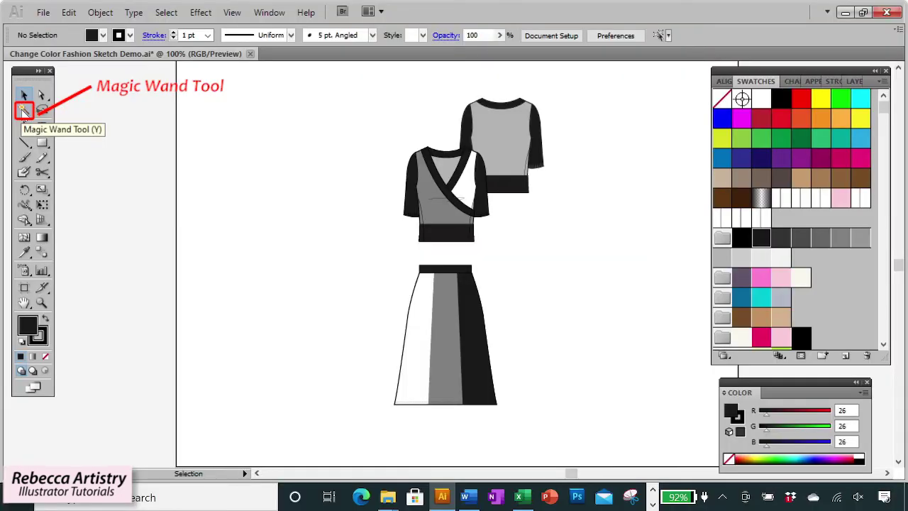
Step: Magic-wand all grey-filled pieces and fill them pink
{"action": "left_click", "coordinate": [24, 110]}
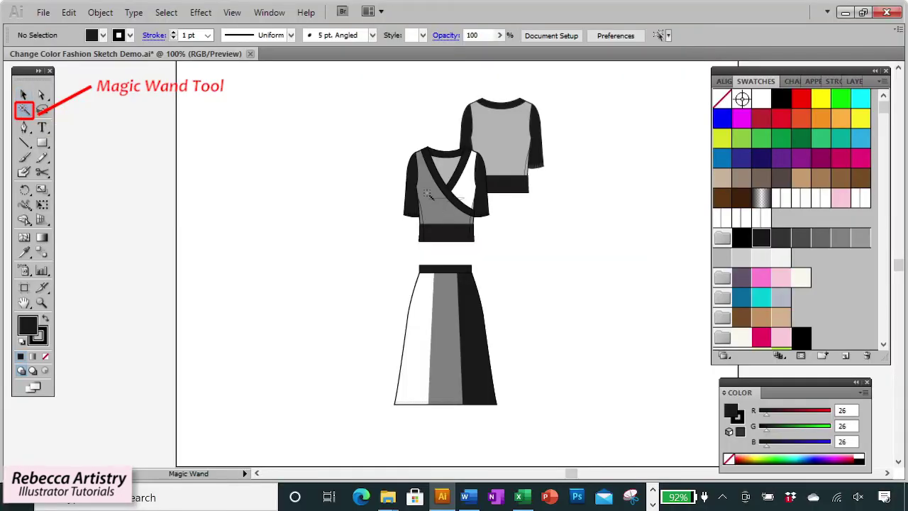
{"action": "left_click", "coordinate": [438, 215]}
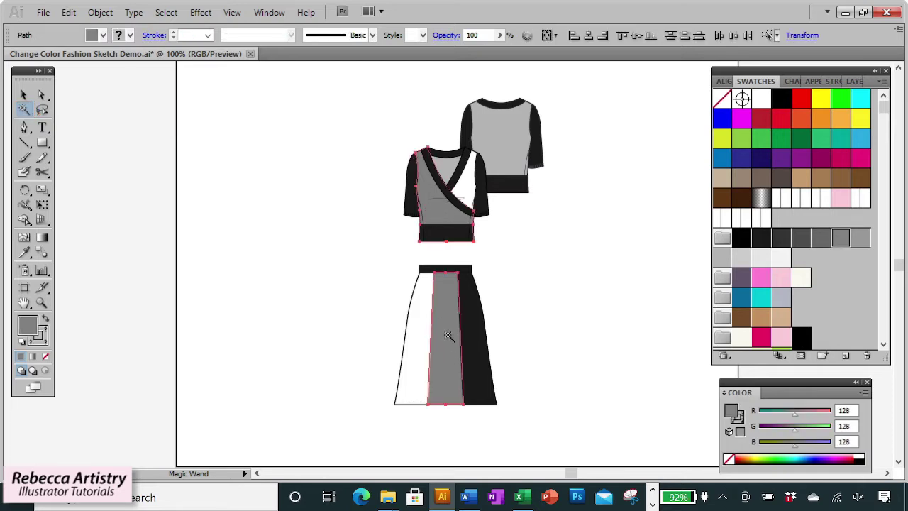
{"action": "left_click", "coordinate": [760, 278]}
{"action": "key", "text": "v"}
{"action": "left_click", "coordinate": [186, 183]}
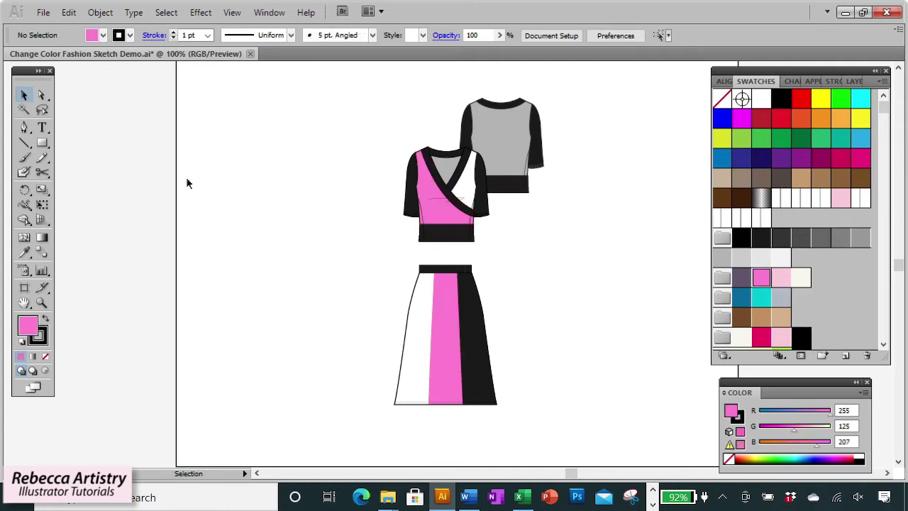
Step: Magic-wand all black pieces and fill them purple-grey R=96 G=87 B=108
{"action": "left_click", "coordinate": [24, 109]}
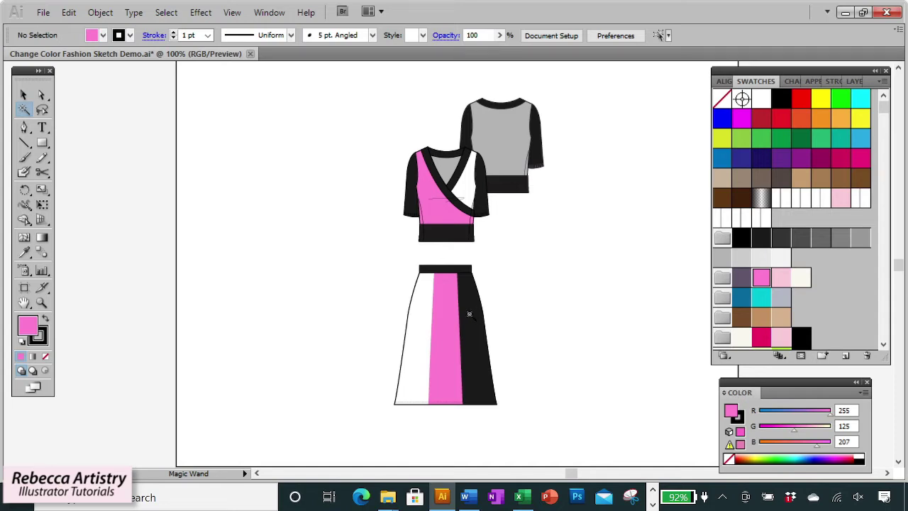
{"action": "left_click", "coordinate": [469, 315]}
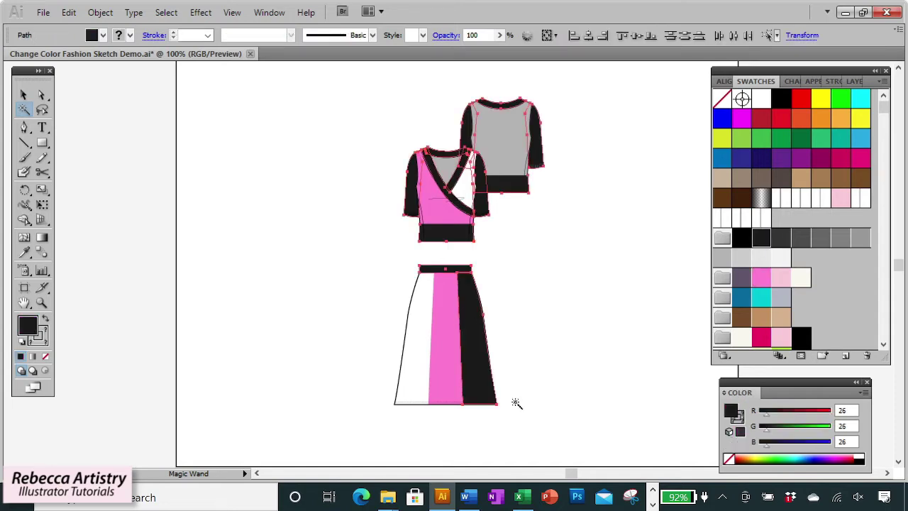
{"action": "left_click", "coordinate": [740, 278]}
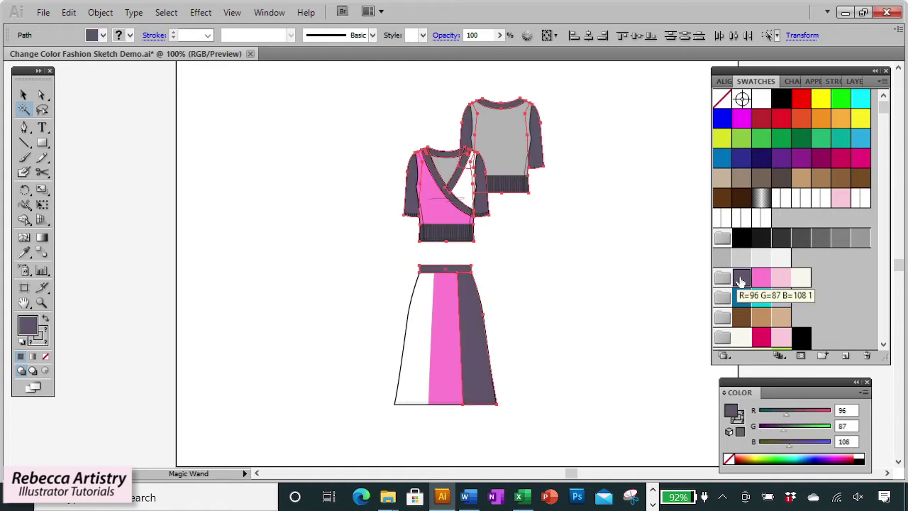
{"action": "key", "text": "a"}
{"action": "left_click", "coordinate": [306, 168]}
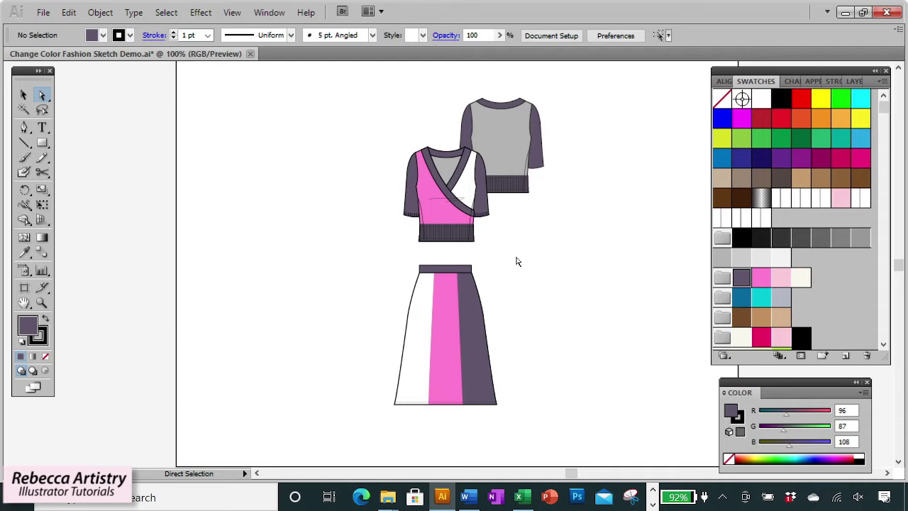
Step: Magic-wand the grey body of the back sweater and fill it light pink
{"action": "left_click", "coordinate": [23, 110]}
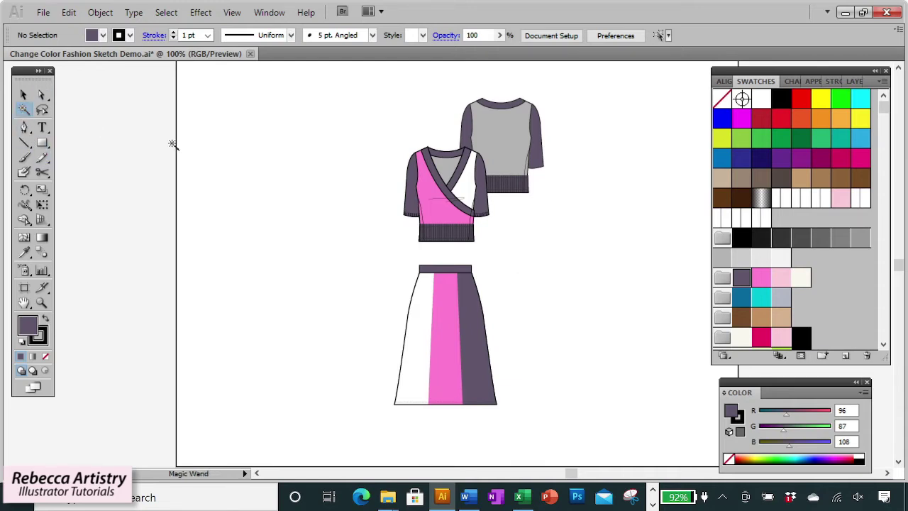
{"action": "left_click", "coordinate": [504, 137]}
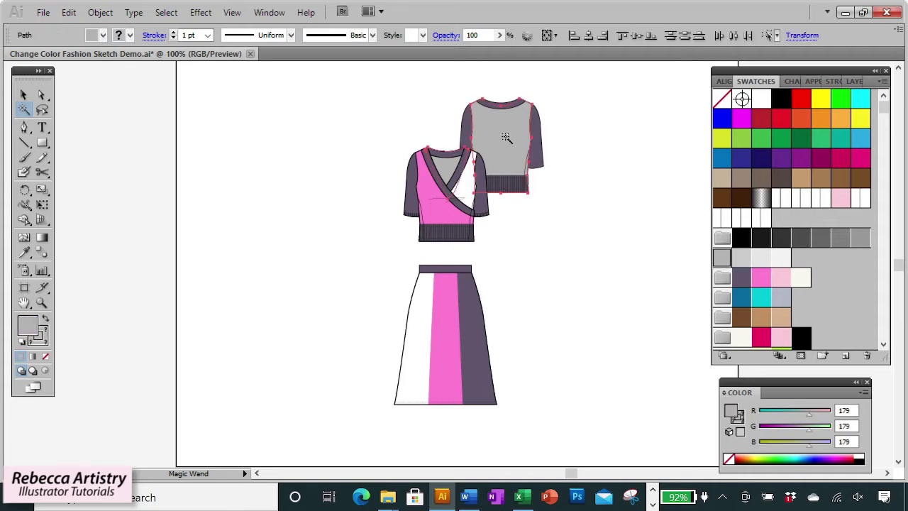
{"action": "left_click", "coordinate": [780, 278]}
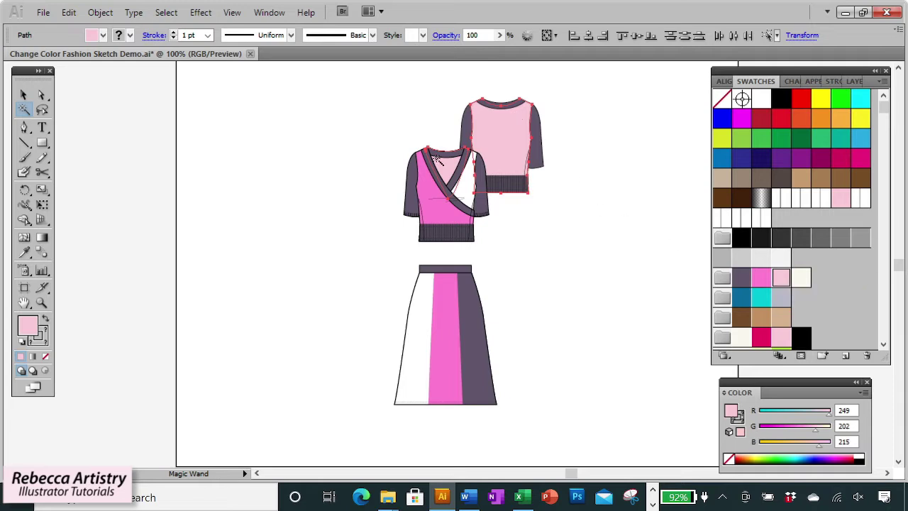
{"action": "left_click", "coordinate": [41, 95]}
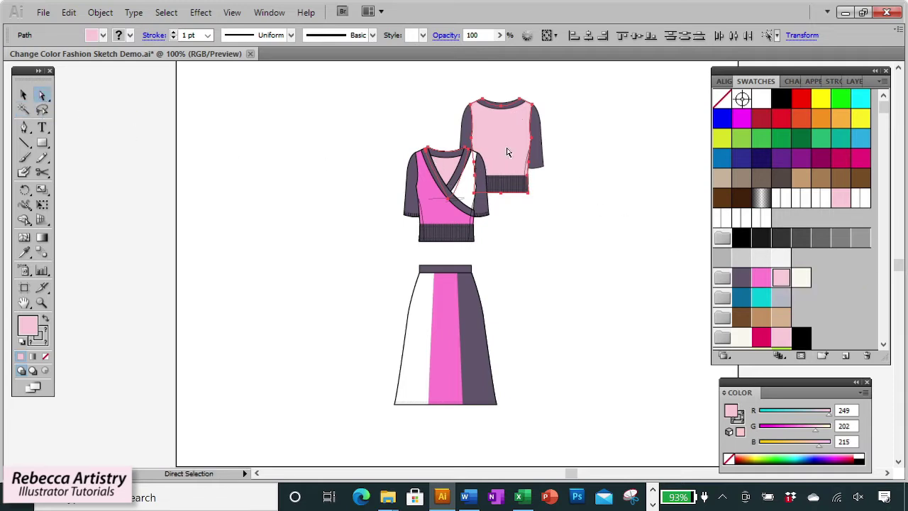
{"action": "left_click", "coordinate": [435, 124]}
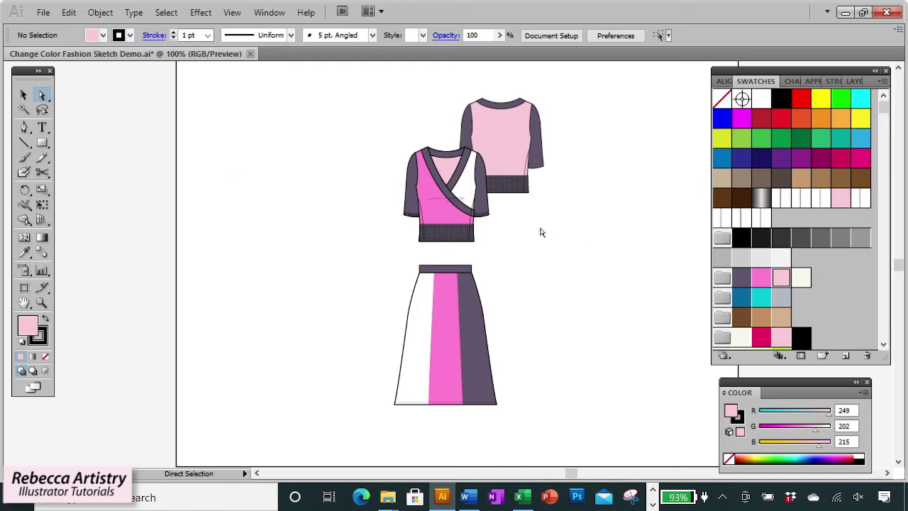
Step: Magic-wand every white skirt and sweater panel and fill them cream R=249 G=247 B=237
{"action": "left_click", "coordinate": [24, 109]}
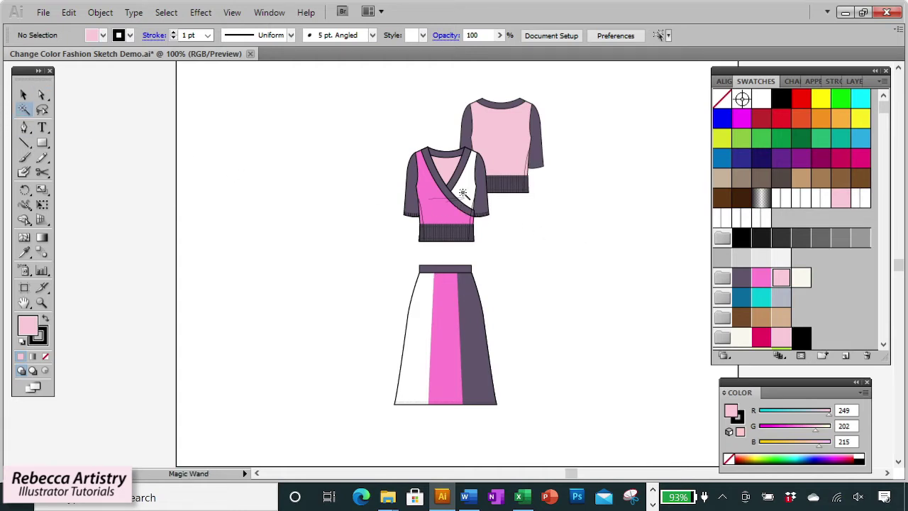
{"action": "left_click", "coordinate": [424, 298]}
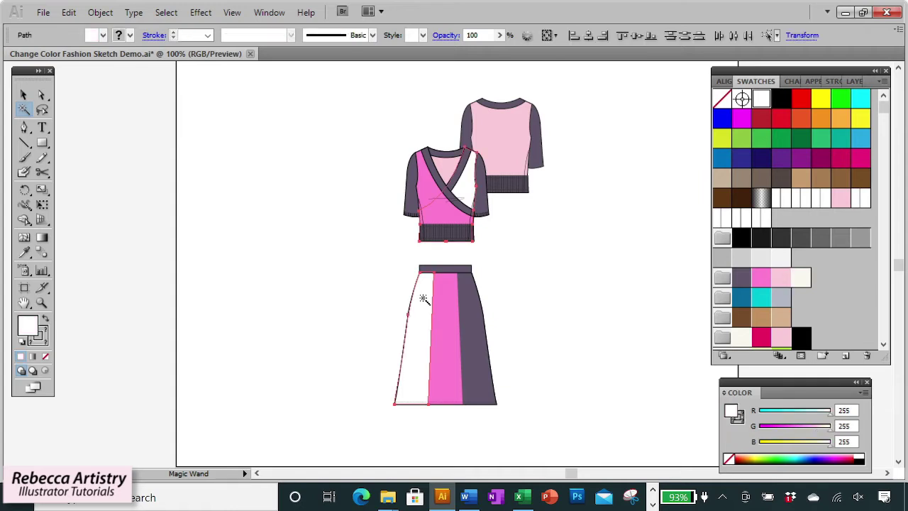
{"action": "left_click", "coordinate": [801, 277]}
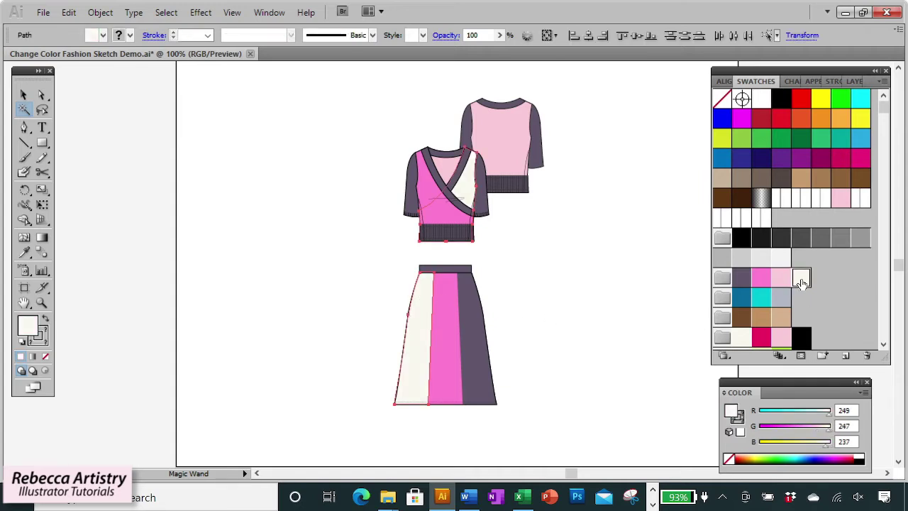
{"action": "key", "text": "a"}
{"action": "left_click", "coordinate": [537, 251]}
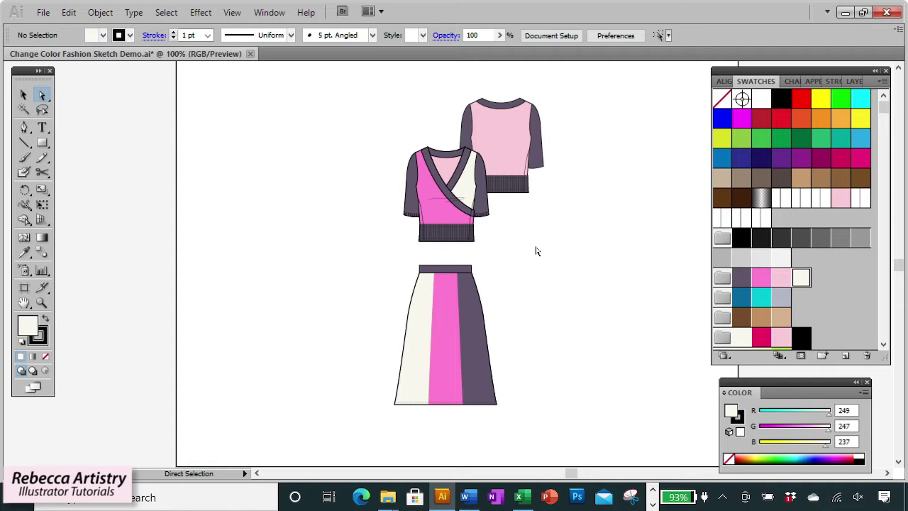
{"action": "left_click", "coordinate": [24, 95]}
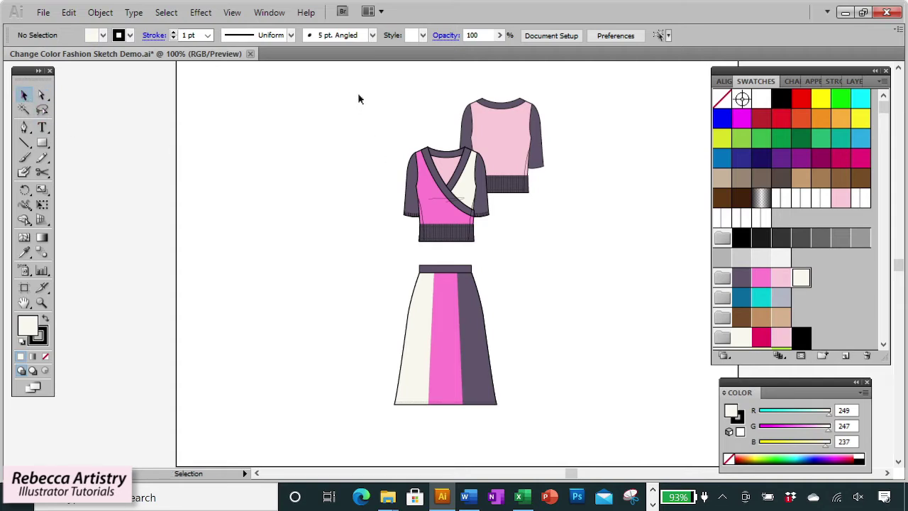
Step: Shift the outfit sketch left and place a duplicate of it on the right
{"action": "mouse_move", "coordinate": [475, 334]}
{"action": "left_mouse_down"}
{"action": "mouse_move", "coordinate": [276, 332]}
{"action": "mouse_move", "coordinate": [328, 345]}
{"action": "mouse_move", "coordinate": [477, 349]}
{"action": "left_mouse_up"}
{"action": "left_click", "coordinate": [317, 391]}
{"action": "left_click", "coordinate": [283, 350]}
{"action": "left_click", "coordinate": [563, 331]}
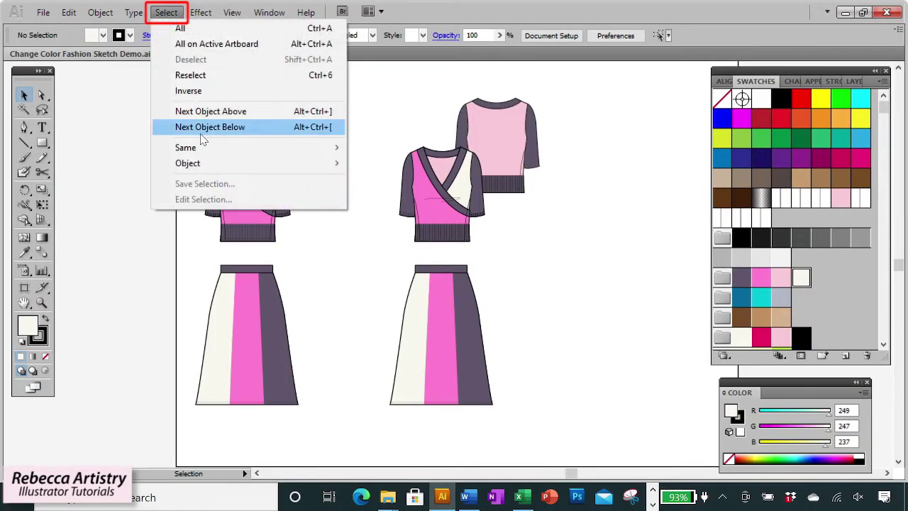
Step: Select the pink bodice of the right-hand copy with Direct Selection
{"action": "mouse_move", "coordinate": [203, 146]}
{"action": "left_click", "coordinate": [383, 209]}
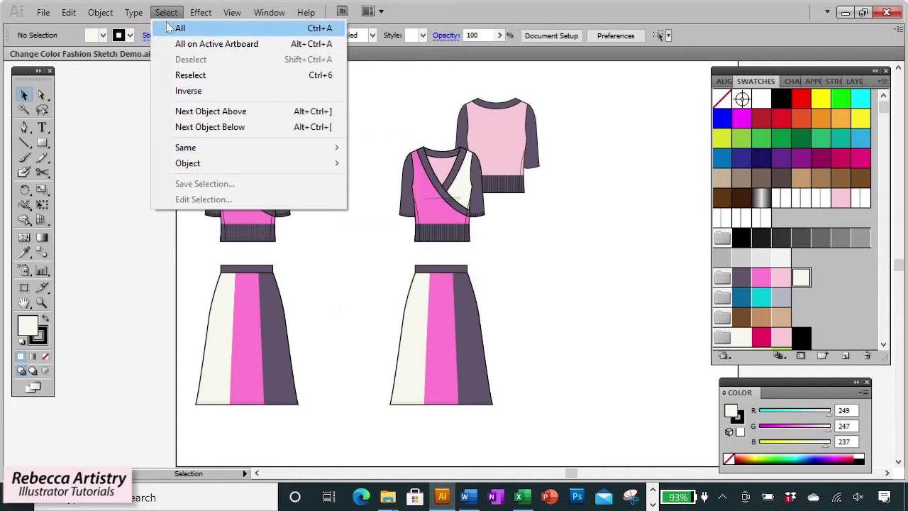
{"action": "key", "text": "a"}
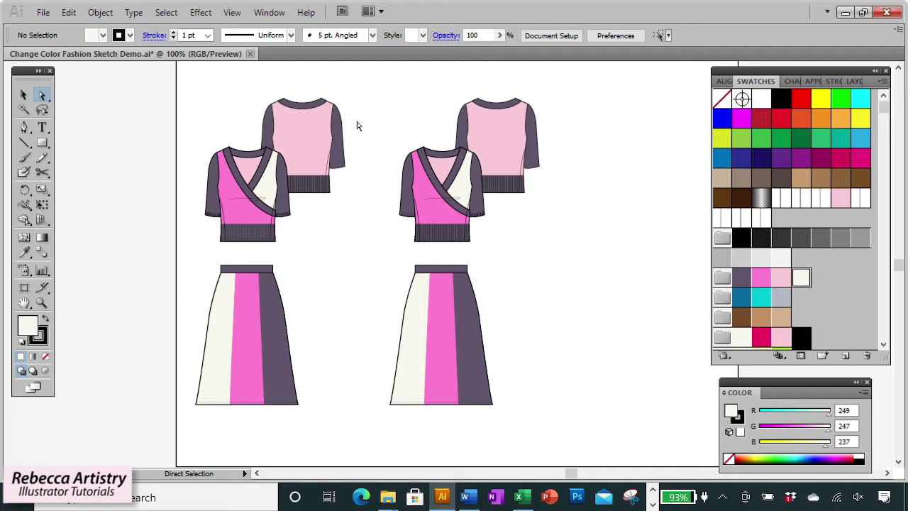
{"action": "left_click", "coordinate": [417, 212]}
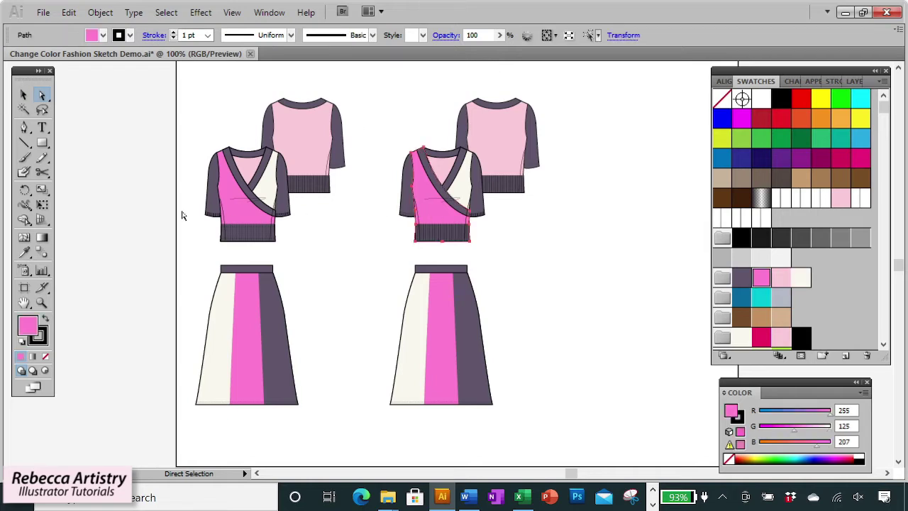
Step: Marquee-select the left outfit, lock it via Object > Lock > Selection, then select and deselect the right outfit
{"action": "left_click", "coordinate": [244, 217]}
{"action": "key", "text": "v"}
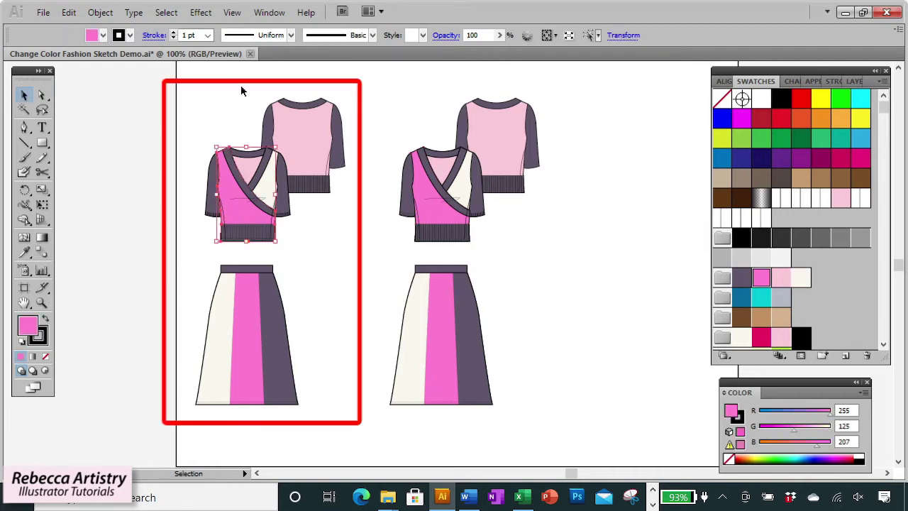
{"action": "left_click", "coordinate": [226, 90]}
{"action": "mouse_move", "coordinate": [190, 81]}
{"action": "left_mouse_down"}
{"action": "mouse_move", "coordinate": [320, 319]}
{"action": "mouse_move", "coordinate": [361, 421]}
{"action": "left_mouse_up"}
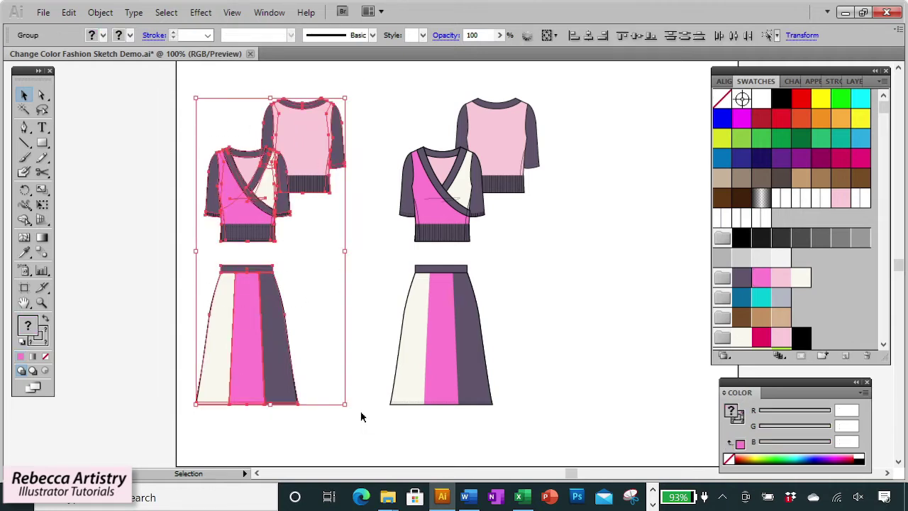
{"action": "left_click", "coordinate": [97, 14]}
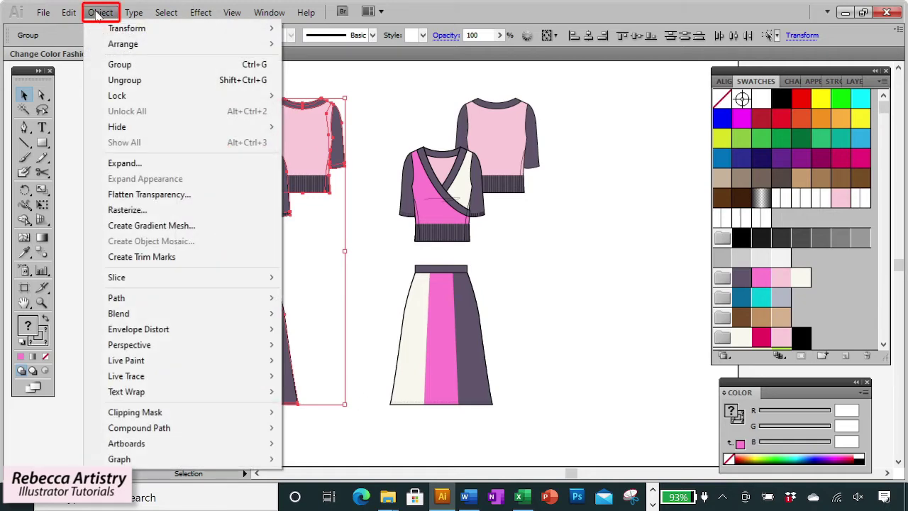
{"action": "mouse_move", "coordinate": [114, 95]}
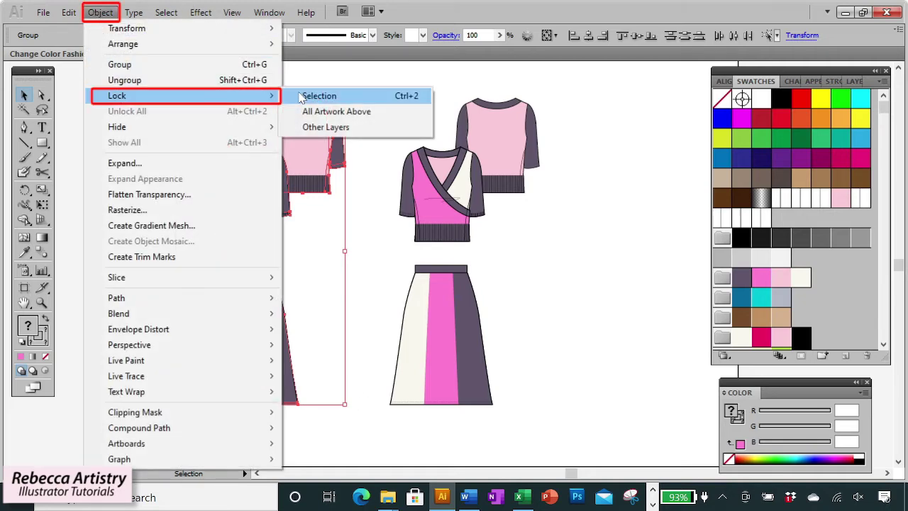
{"action": "left_click", "coordinate": [341, 97]}
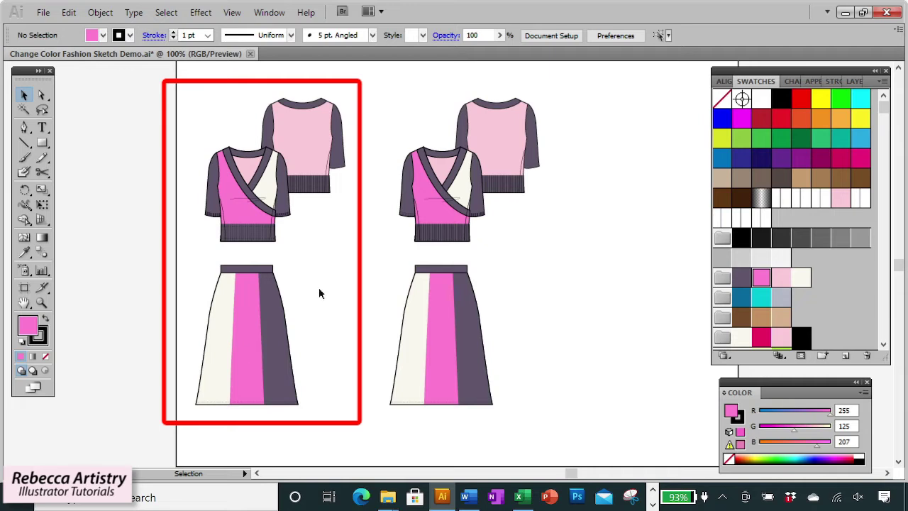
{"action": "left_click_drag", "start_coordinate": [424, 98], "coordinate": [550, 386]}
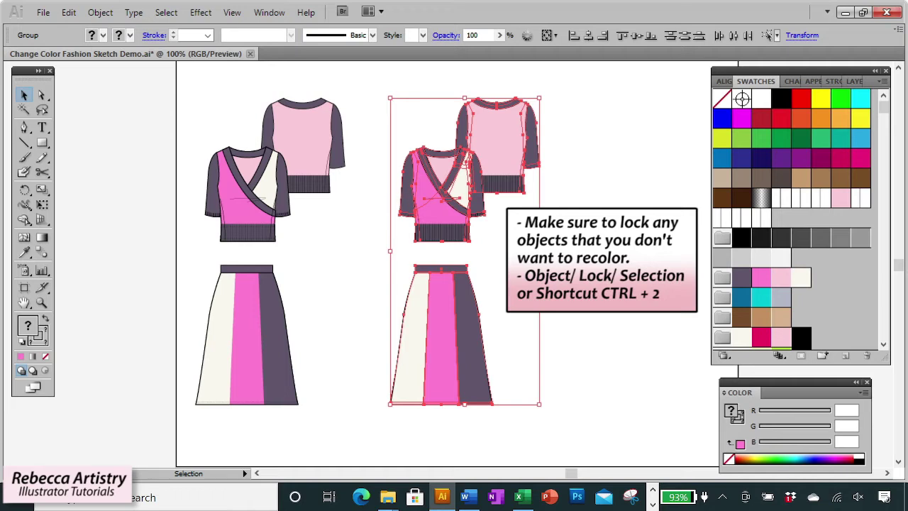
{"action": "key", "text": "ctrl+shift+a"}
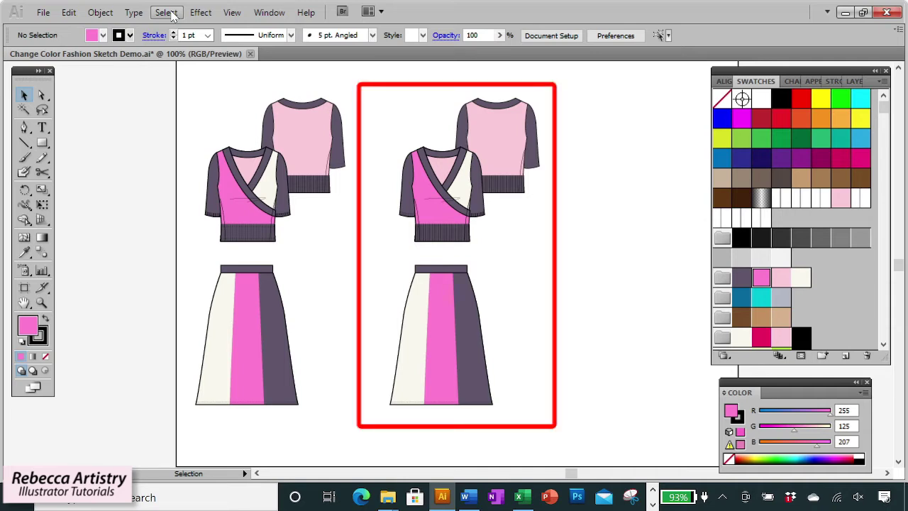
Step: Select all paths sharing the right outfit's pink fill and fill them turquoise
{"action": "key", "text": "a"}
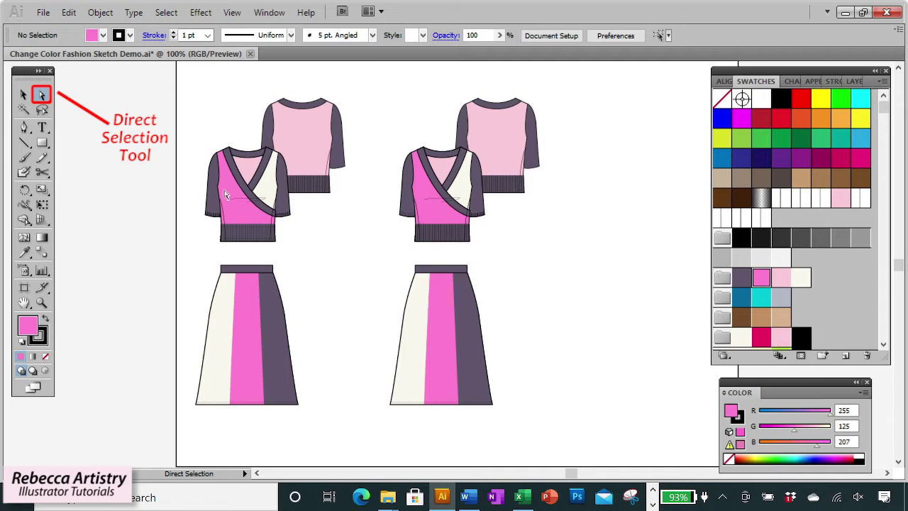
{"action": "left_click", "coordinate": [435, 214]}
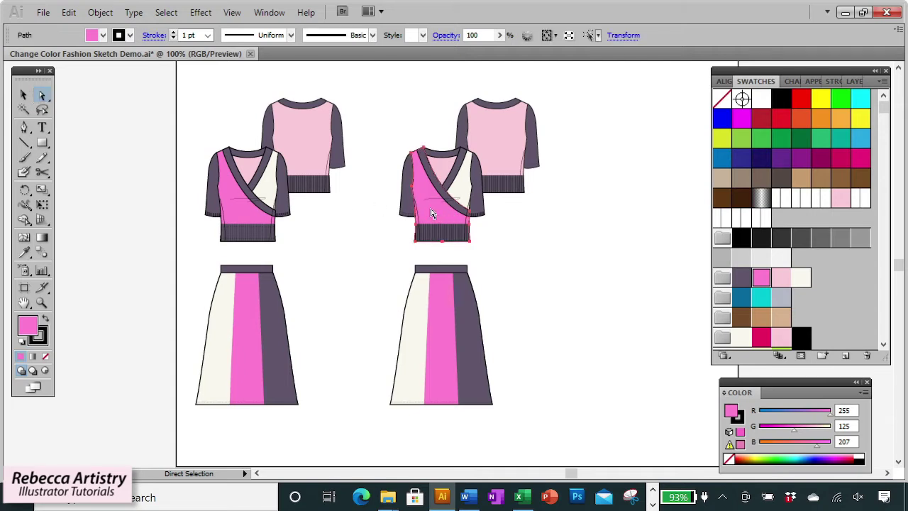
{"action": "left_click", "coordinate": [167, 13]}
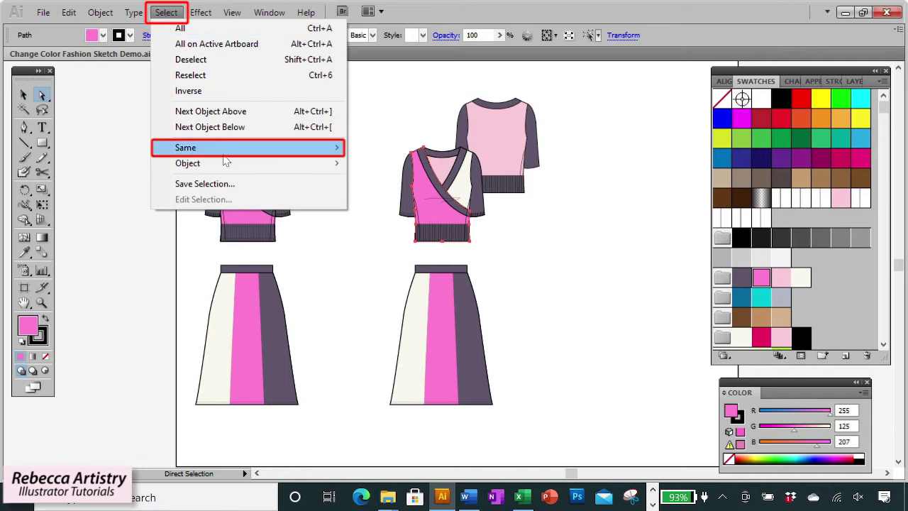
{"action": "mouse_move", "coordinate": [228, 149]}
{"action": "left_click", "coordinate": [383, 209]}
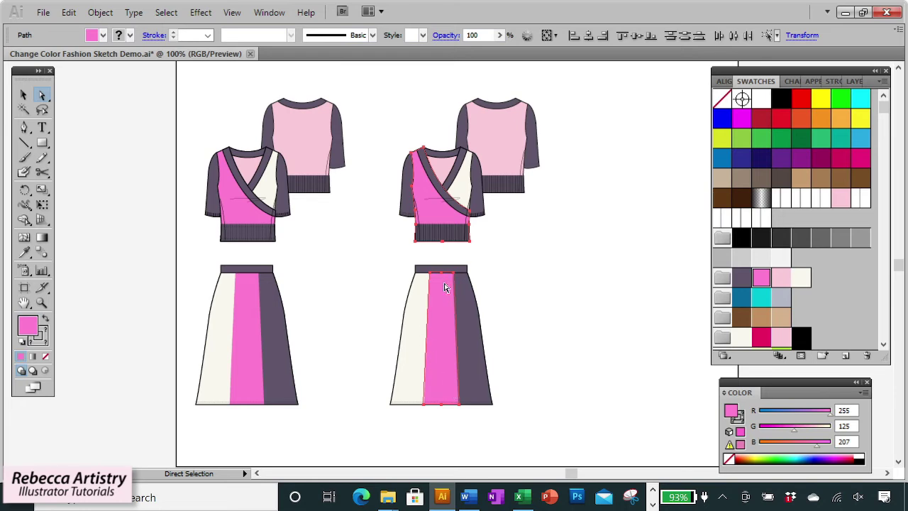
{"action": "left_click", "coordinate": [759, 298]}
{"action": "left_click", "coordinate": [533, 283]}
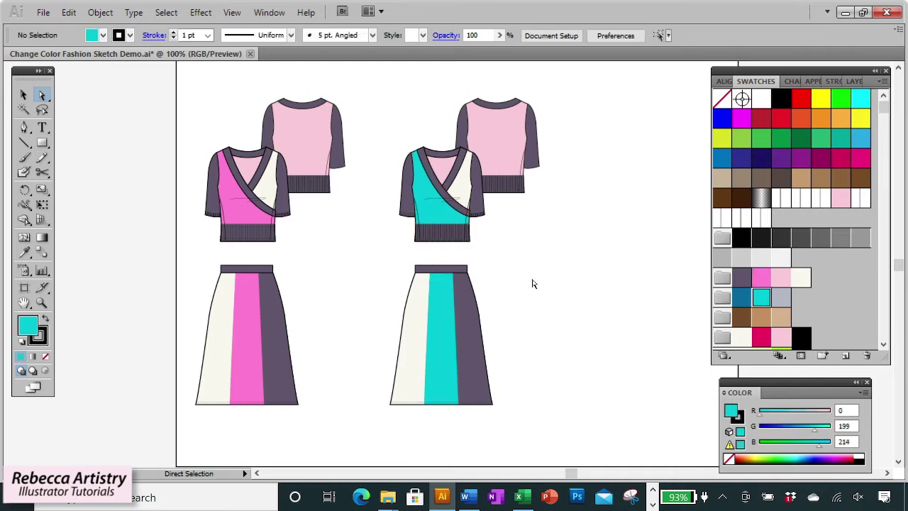
Step: Select all dark purple paths via Same Fill Color and fill them teal blue R=8 G=105 B=158
{"action": "left_click", "coordinate": [464, 312]}
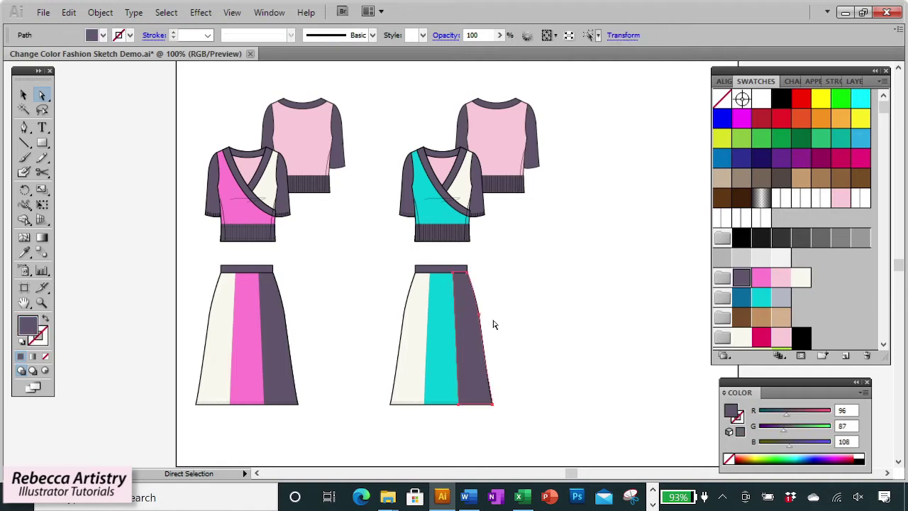
{"action": "left_click", "coordinate": [166, 12]}
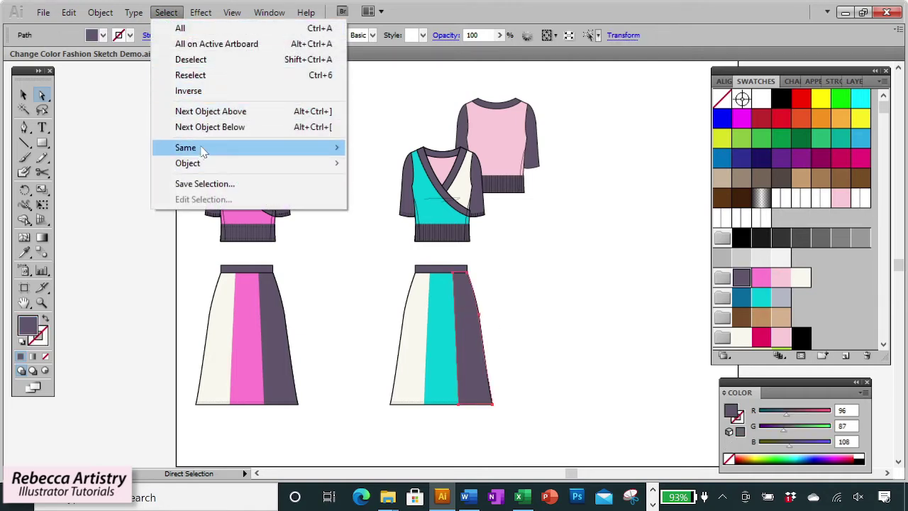
{"action": "mouse_move", "coordinate": [202, 147]}
{"action": "left_click", "coordinate": [376, 210]}
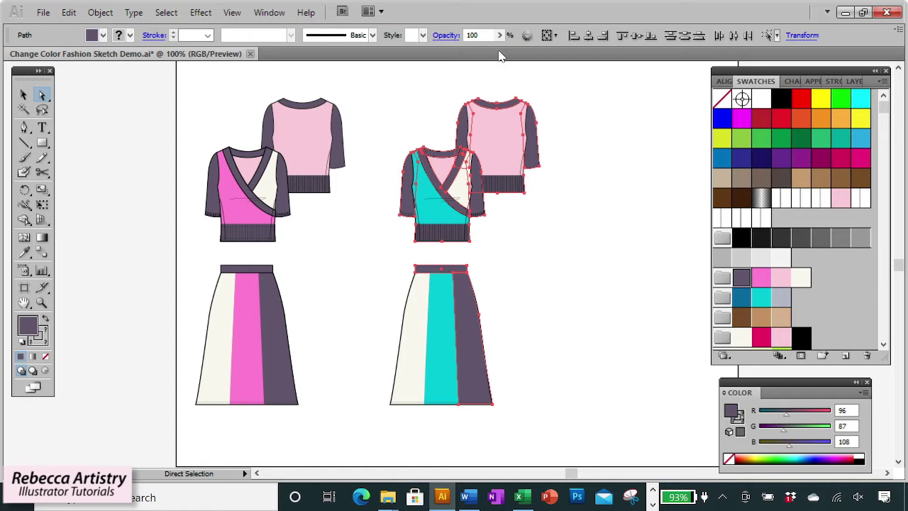
{"action": "left_click", "coordinate": [740, 299]}
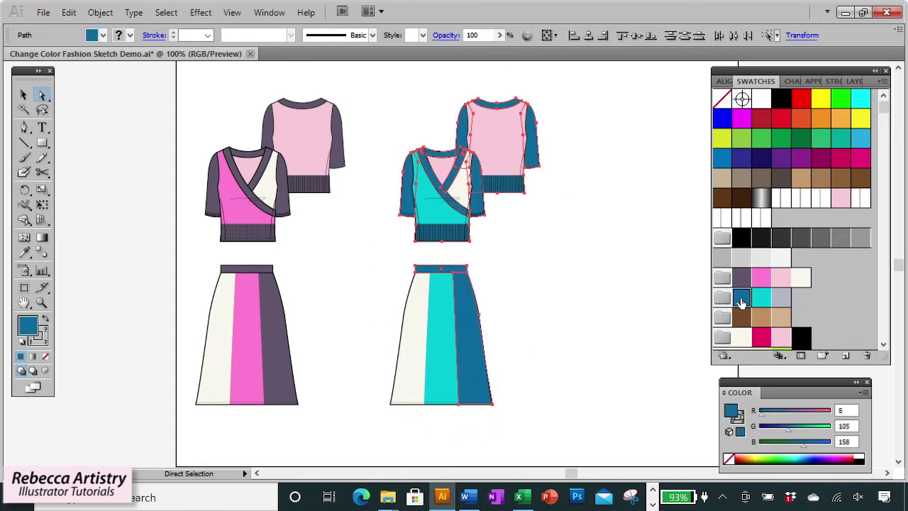
{"action": "left_click", "coordinate": [556, 250]}
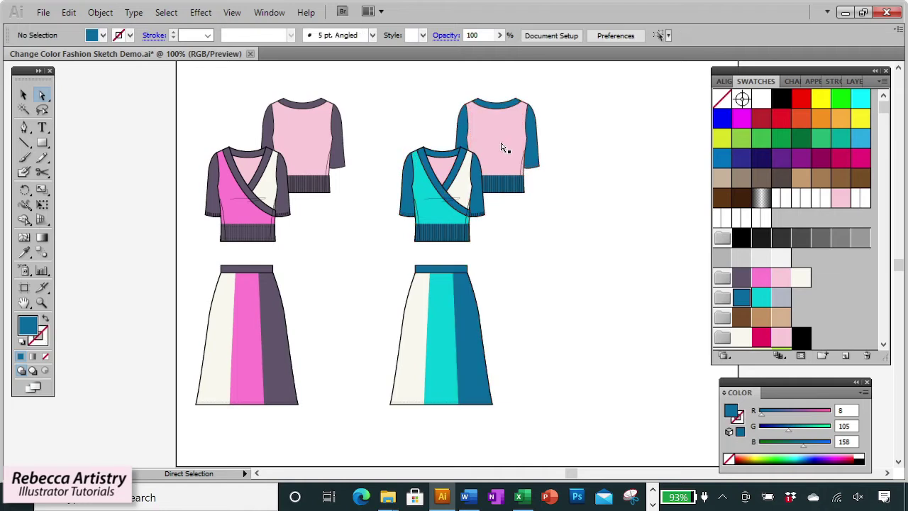
{"action": "left_click", "coordinate": [495, 143]}
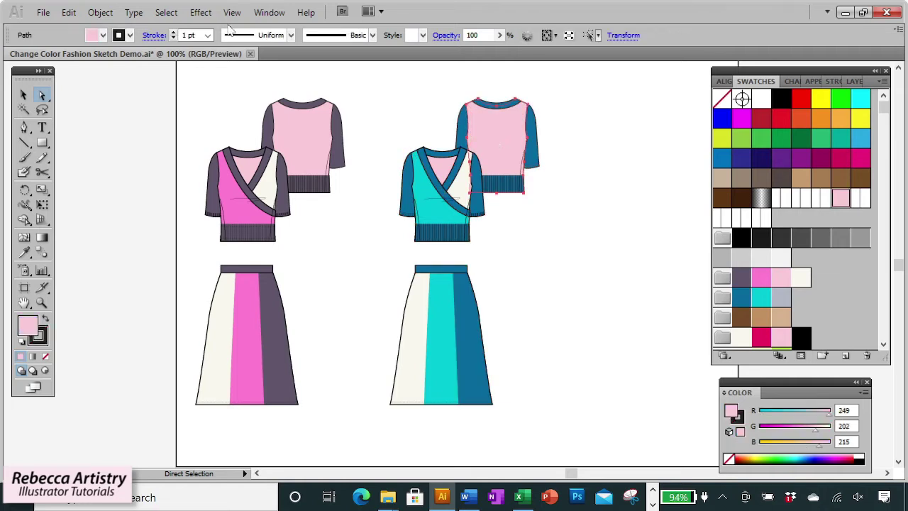
{"action": "left_click", "coordinate": [166, 12]}
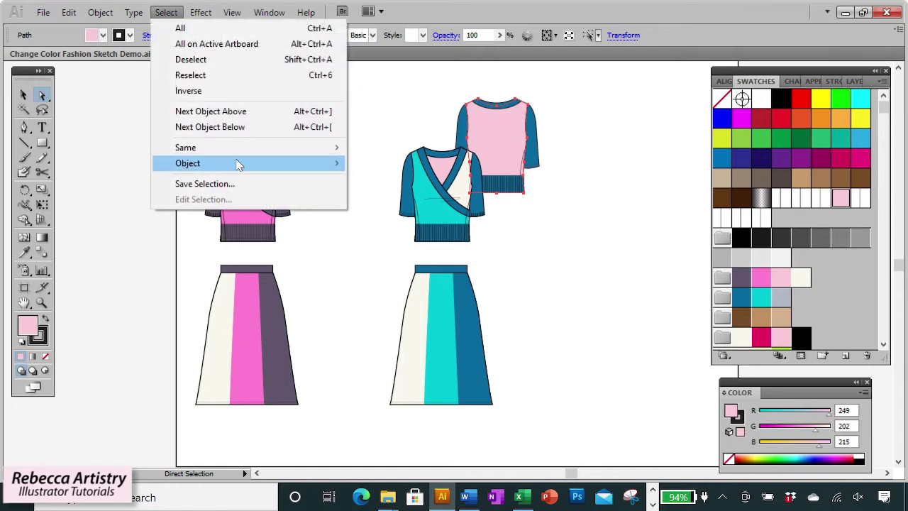
{"action": "mouse_move", "coordinate": [320, 170]}
{"action": "mouse_move", "coordinate": [323, 147]}
{"action": "left_click", "coordinate": [384, 209]}
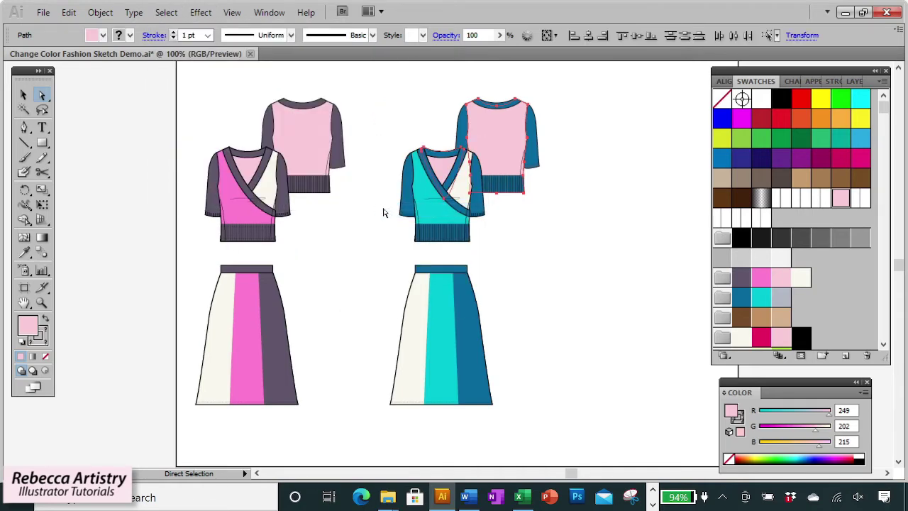
{"action": "left_click", "coordinate": [782, 301]}
{"action": "left_click", "coordinate": [624, 254]}
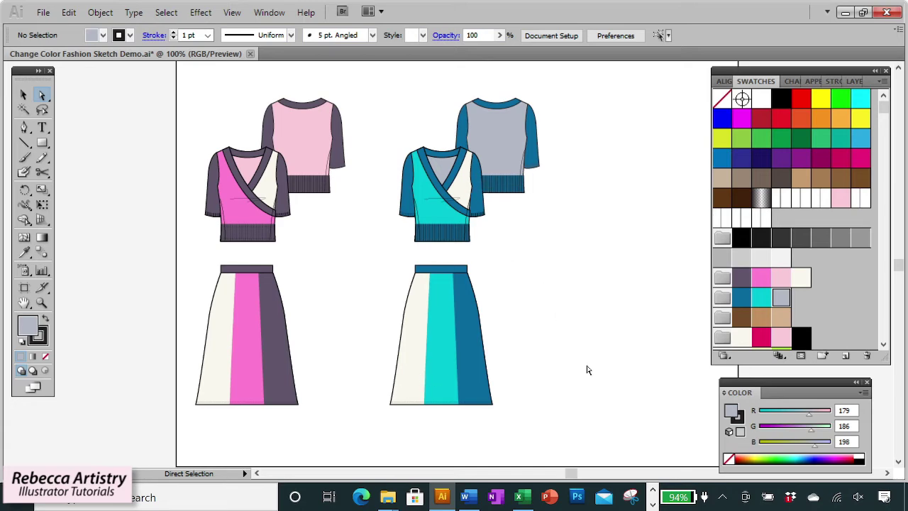
{"action": "left_click", "coordinate": [42, 12]}
{"action": "key", "text": "Escape"}
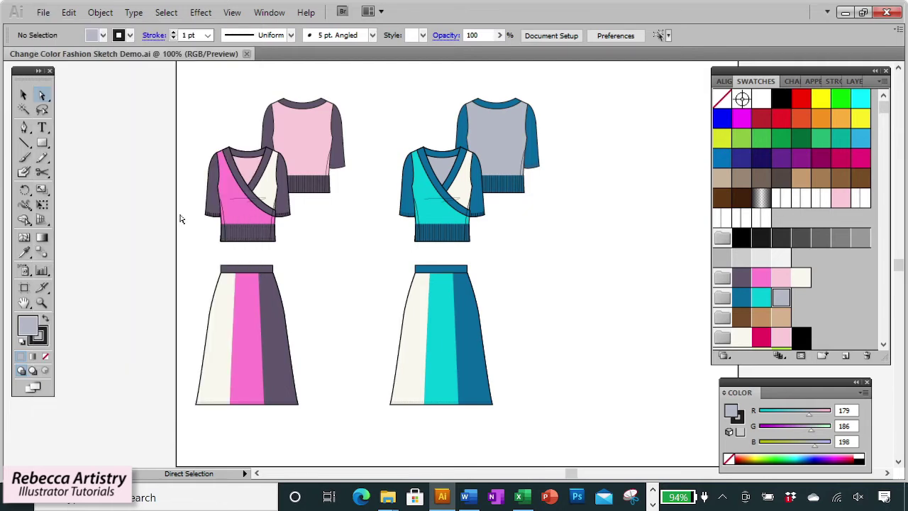
Step: Scroll the canvas right to bring the turquoise outfit into view
{"action": "scroll", "coordinate": [458, 257], "scroll_direction": "right", "scroll_amount": 3}
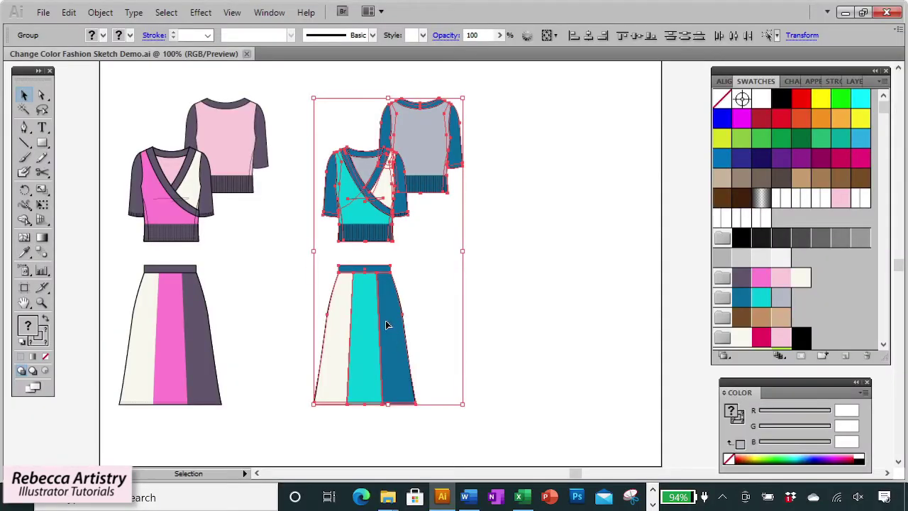
Step: Drag a copy of the turquoise outfit to its right and lock the original via Object > Lock > Selection
{"action": "left_click_drag", "start_coordinate": [386, 325], "coordinate": [549, 319]}
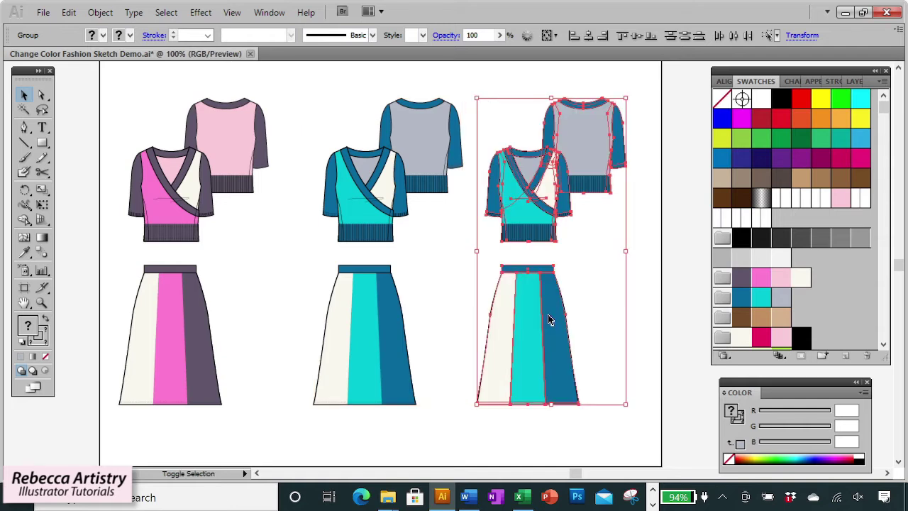
{"action": "left_click", "coordinate": [633, 321]}
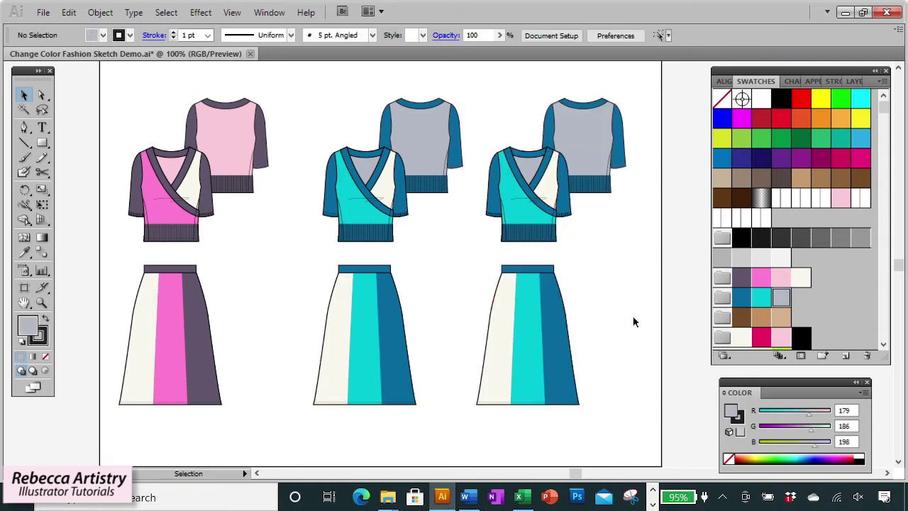
{"action": "left_click_drag", "start_coordinate": [332, 96], "coordinate": [434, 431]}
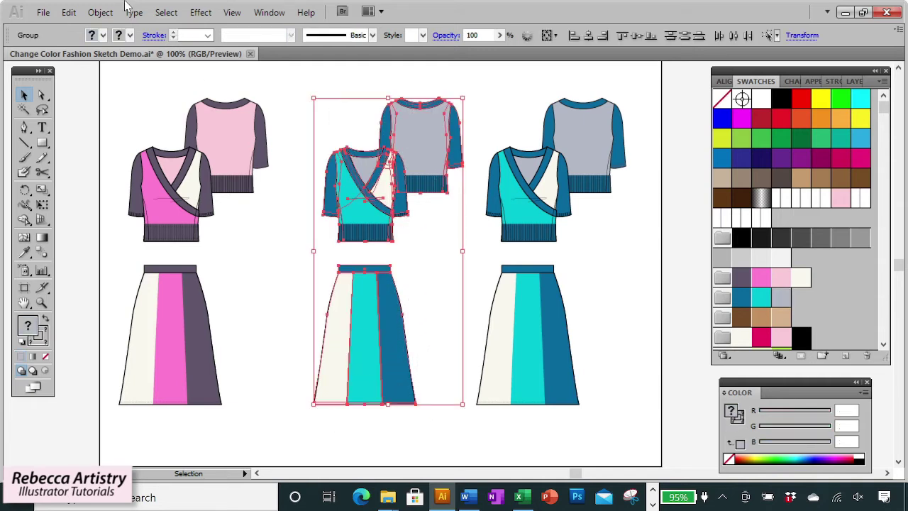
{"action": "left_click", "coordinate": [100, 12]}
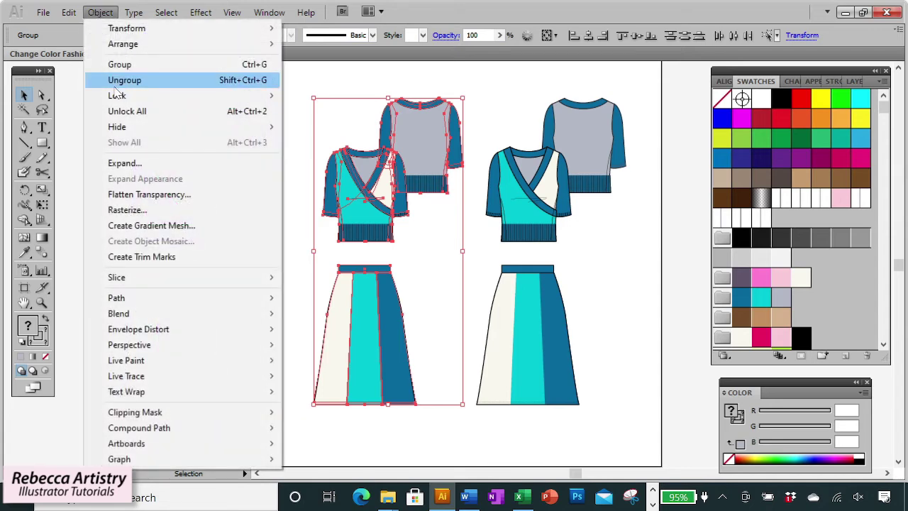
{"action": "mouse_move", "coordinate": [254, 95]}
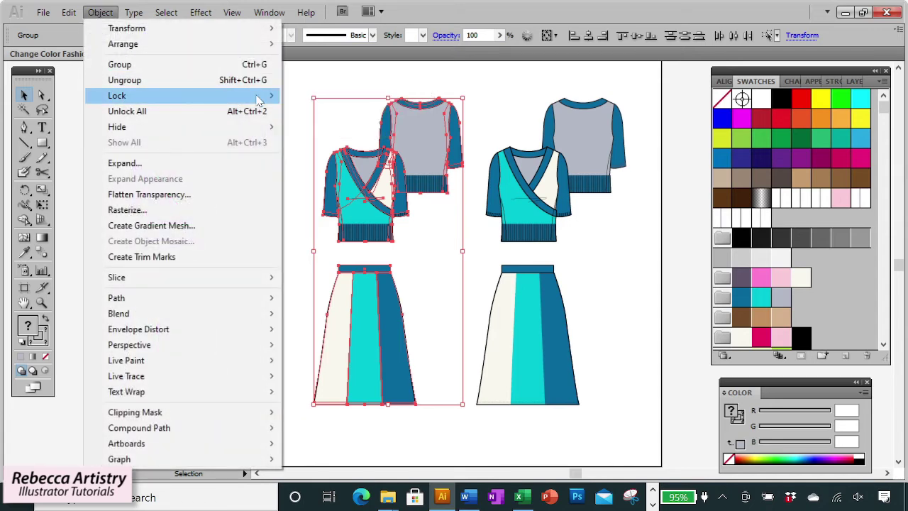
{"action": "left_click", "coordinate": [315, 95]}
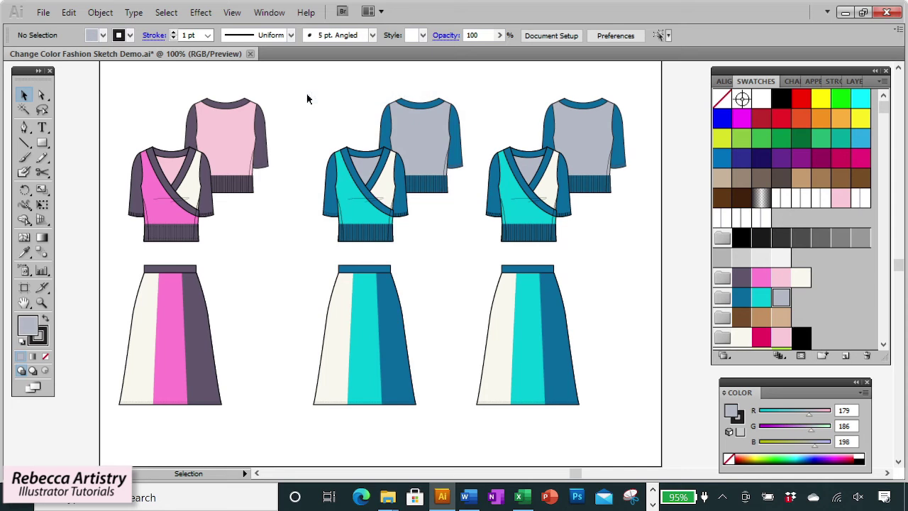
{"action": "left_click", "coordinate": [24, 110]}
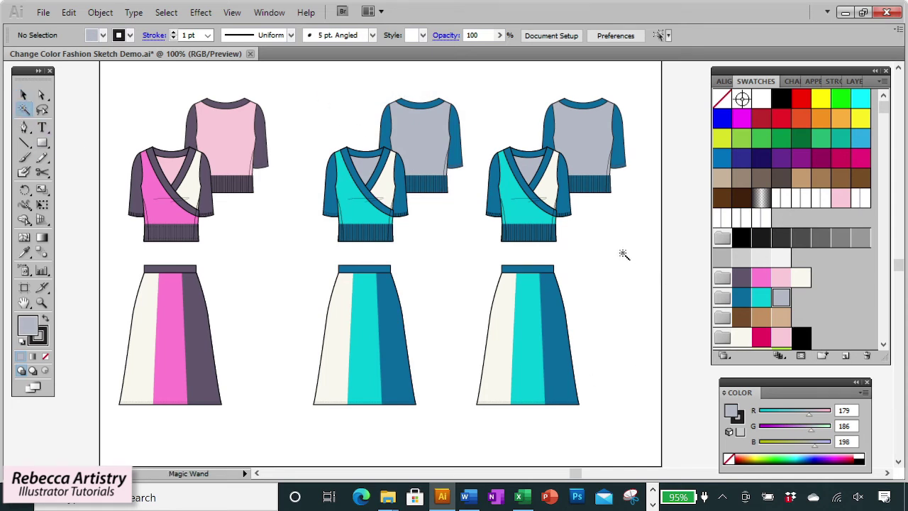
Step: Scroll right and marquee-select the copied turquoise outfit
{"action": "scroll", "coordinate": [330, 85], "scroll_direction": "right", "scroll_amount": 3}
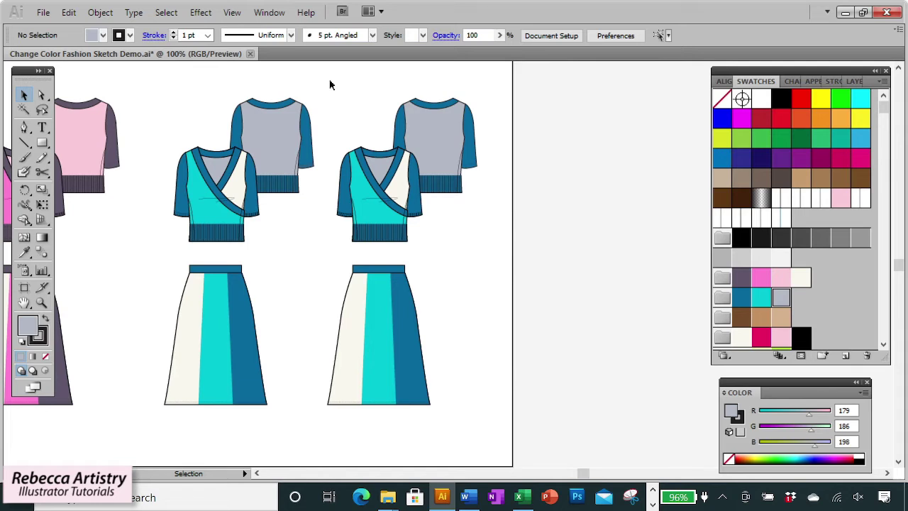
{"action": "left_click_drag", "start_coordinate": [330, 82], "coordinate": [482, 432]}
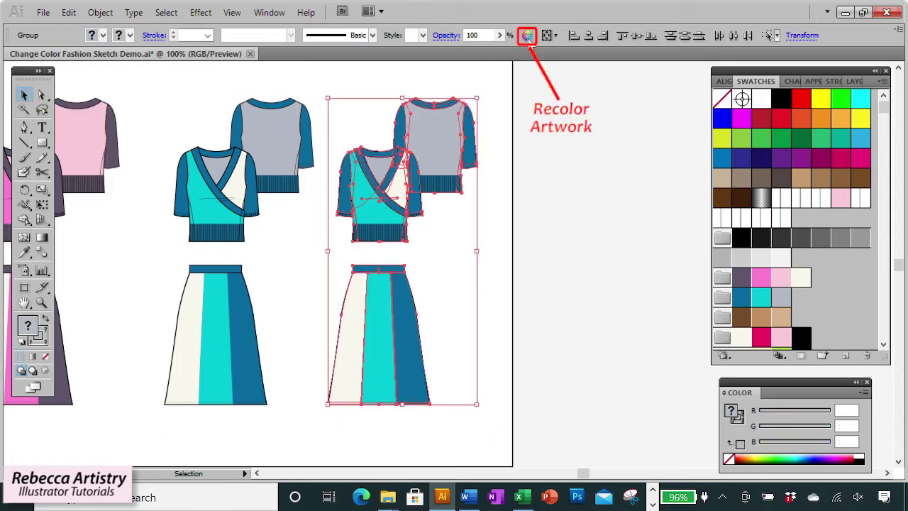
Step: Open Recolor Artwork for the third outfit and edit the turquoise row's replacement colour
{"action": "left_click", "coordinate": [528, 36]}
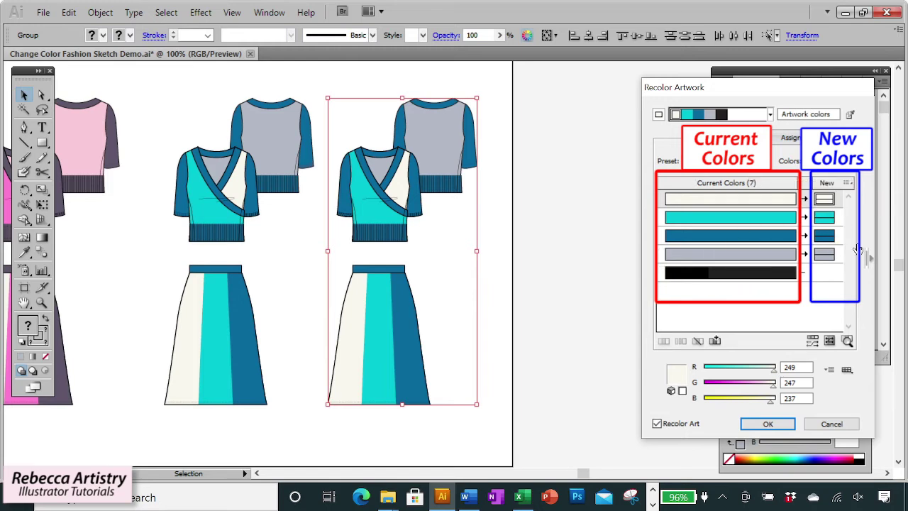
{"action": "left_click", "coordinate": [826, 200]}
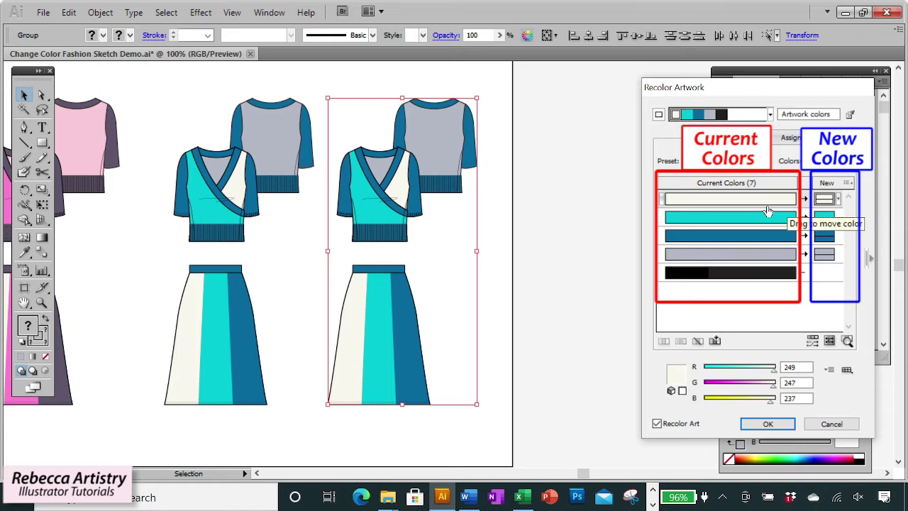
{"action": "left_click", "coordinate": [823, 254]}
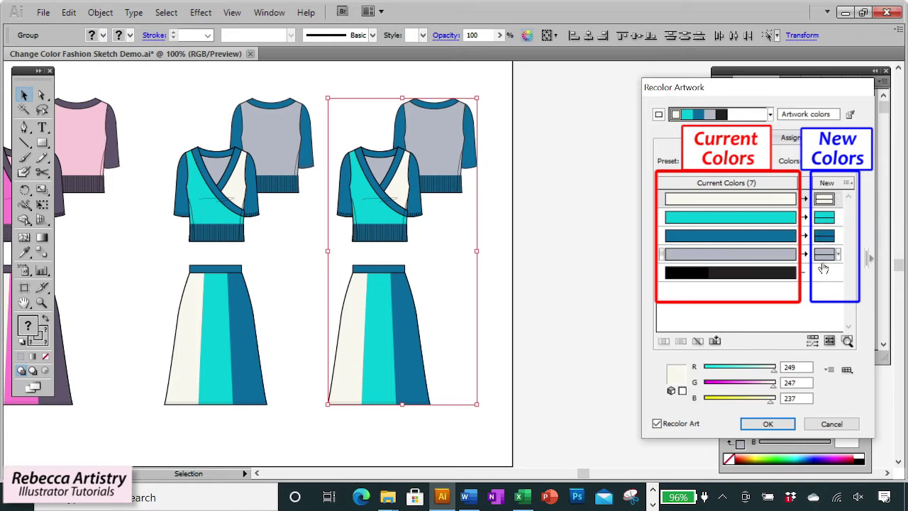
{"action": "left_click", "coordinate": [823, 200]}
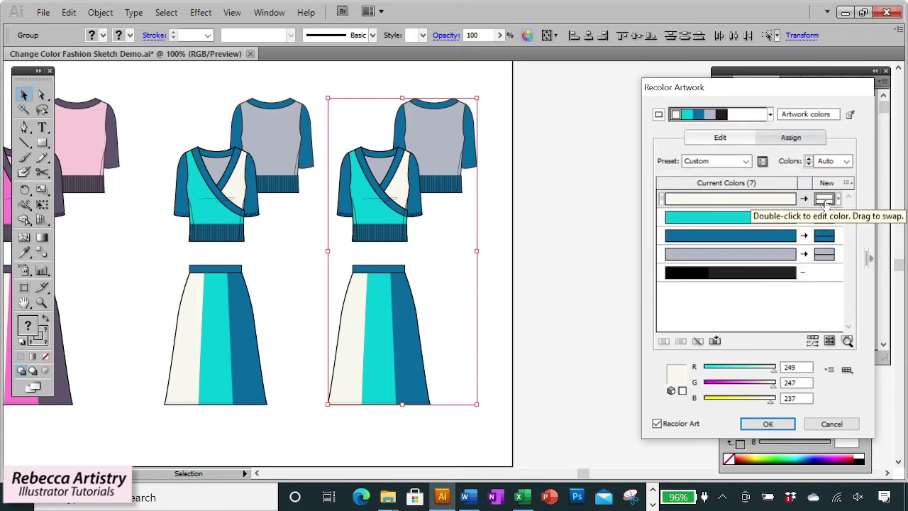
{"action": "left_click", "coordinate": [766, 220]}
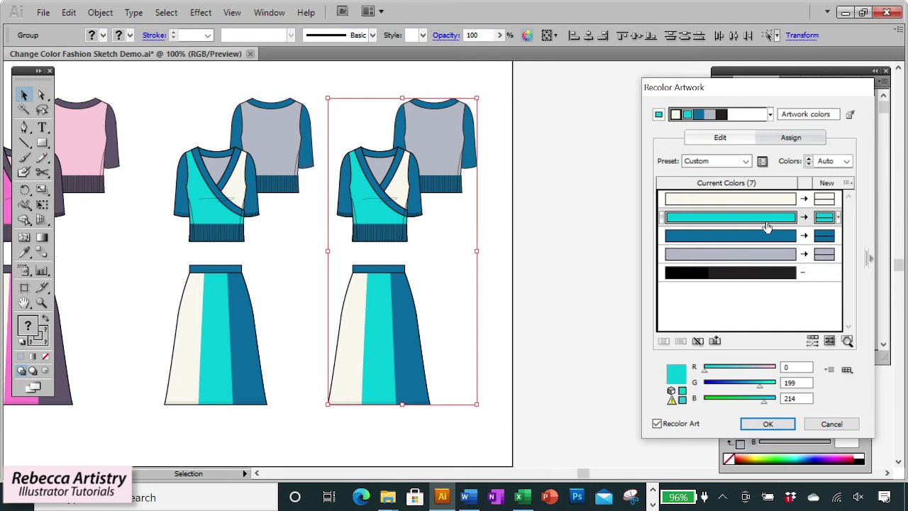
{"action": "double_click", "coordinate": [828, 219]}
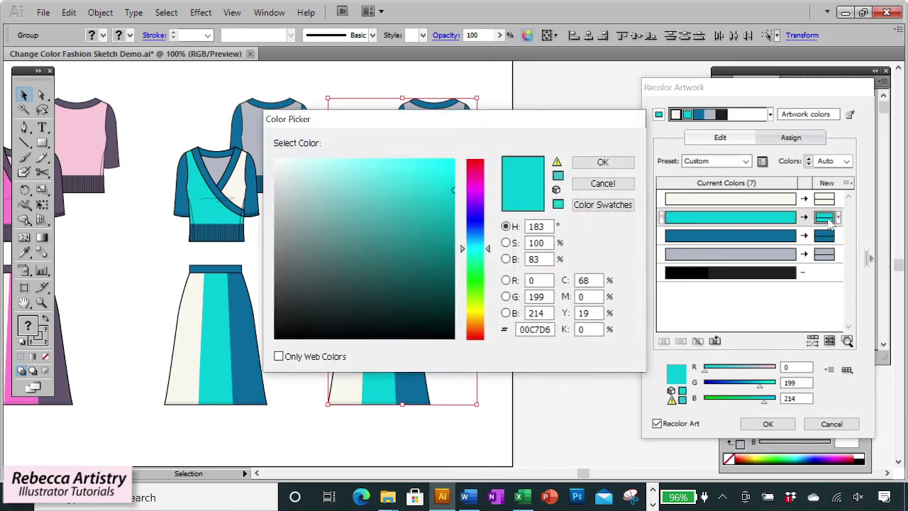
Step: Replace the copied outfit's turquoise with the tan swatch R=193 G=144 B=95 from the document swatches
{"action": "left_click", "coordinate": [601, 210]}
{"action": "scroll", "coordinate": [376, 266], "scroll_direction": "down", "scroll_amount": 3}
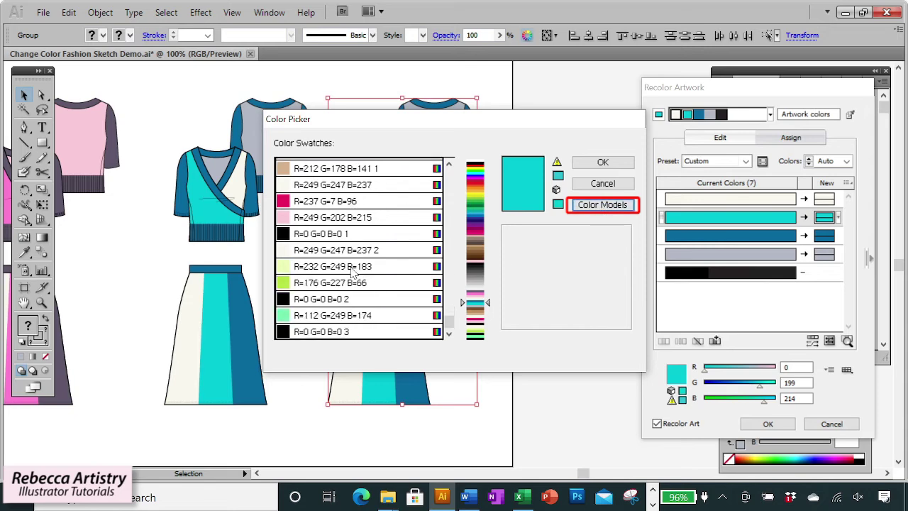
{"action": "scroll", "coordinate": [375, 266], "scroll_direction": "up", "scroll_amount": 4}
{"action": "left_click_drag", "start_coordinate": [446, 122], "coordinate": [656, 197]}
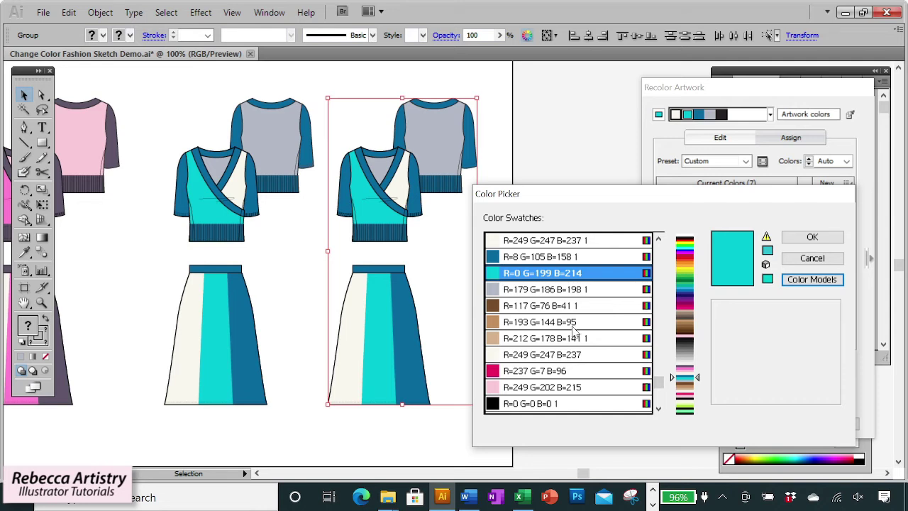
{"action": "left_click", "coordinate": [507, 326]}
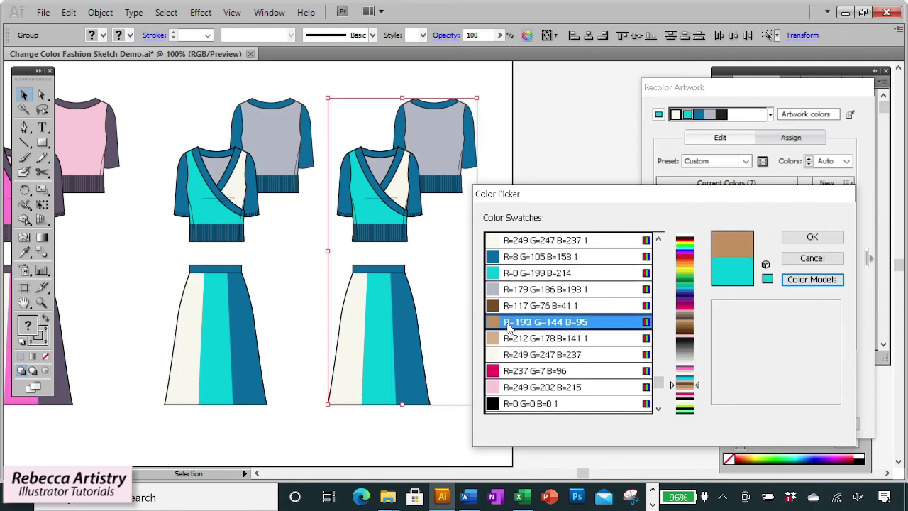
{"action": "left_click", "coordinate": [812, 238]}
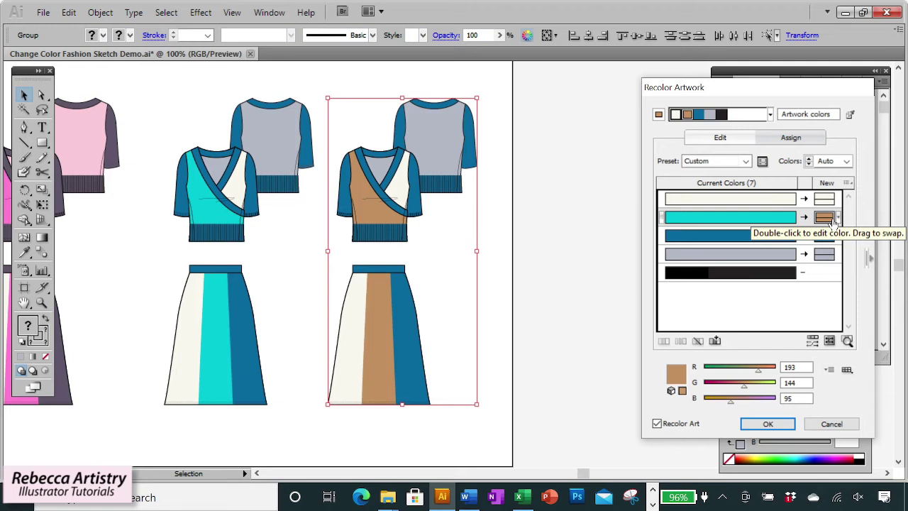
{"action": "left_click", "coordinate": [773, 236]}
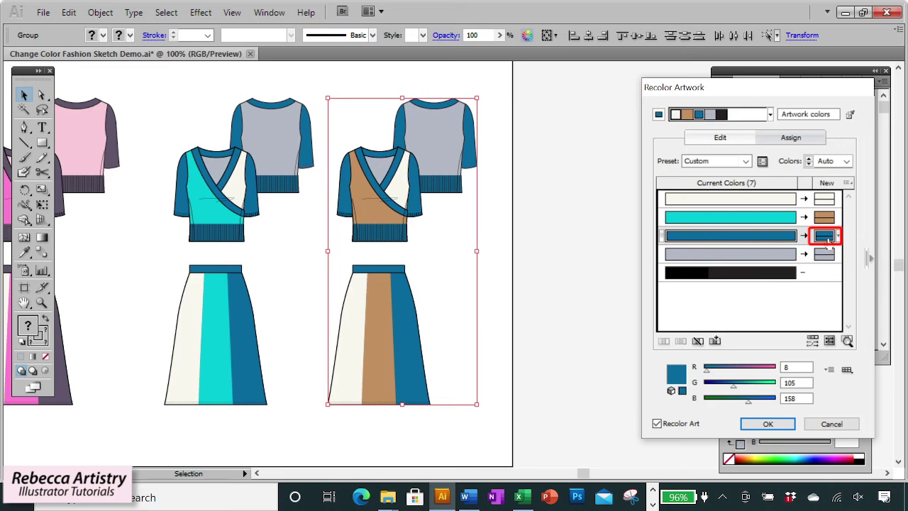
Step: Map the dark blue sleeves, trims and skirt panel to the dark brown swatch R=117 G=76 B=41
{"action": "double_click", "coordinate": [825, 236]}
{"action": "left_click", "coordinate": [590, 205]}
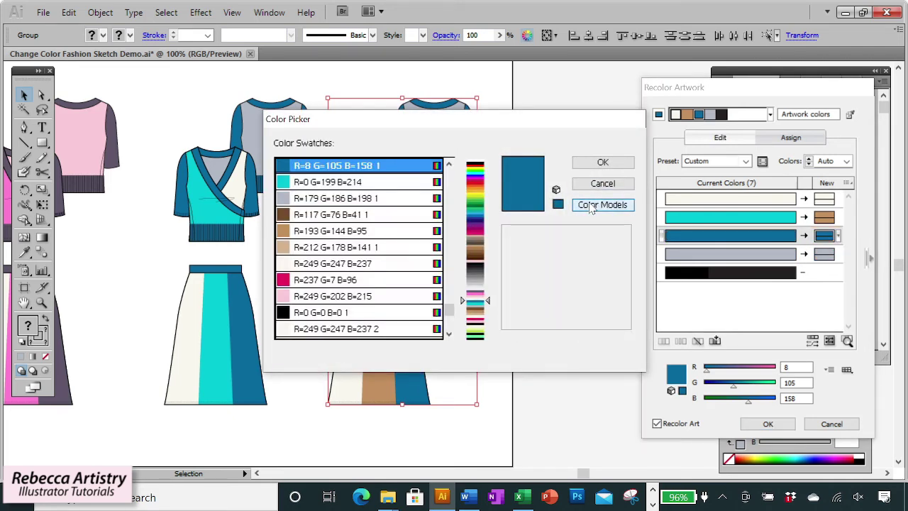
{"action": "left_click", "coordinate": [376, 216]}
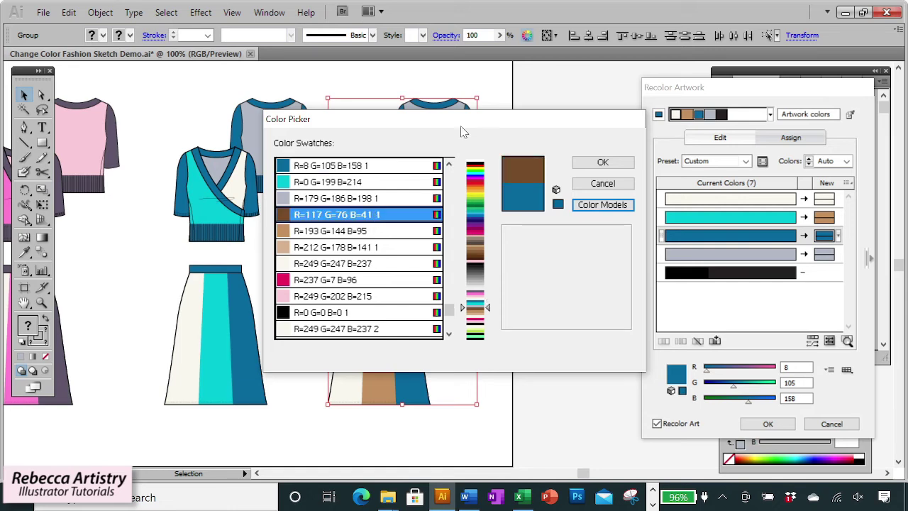
{"action": "left_click_drag", "start_coordinate": [464, 124], "coordinate": [489, 225]}
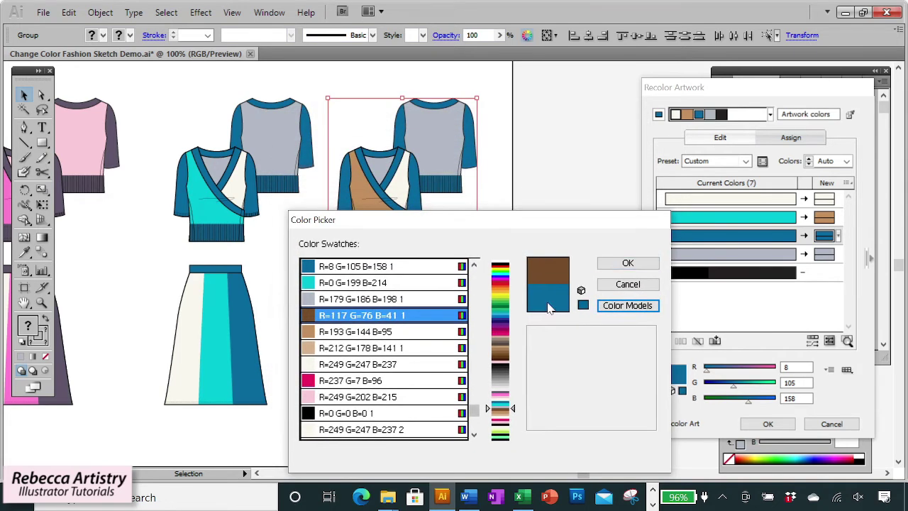
{"action": "left_click", "coordinate": [622, 263]}
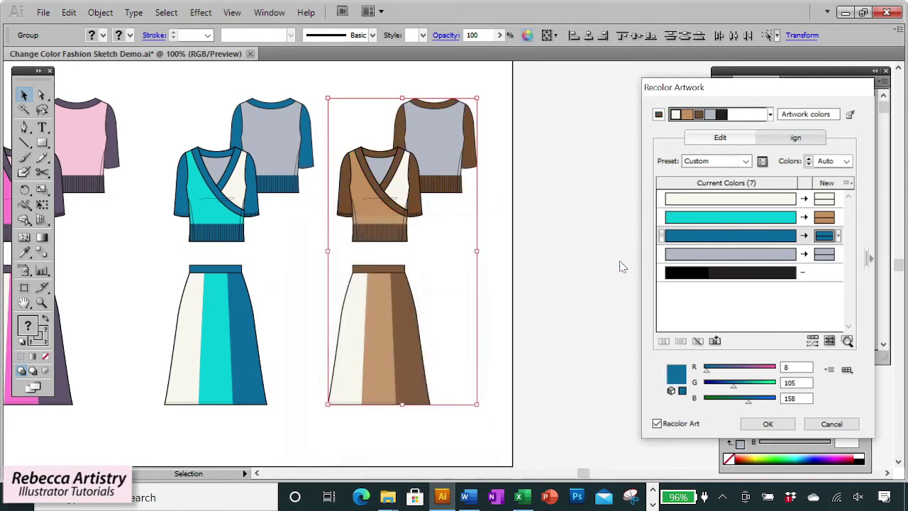
Step: Replace the grey back top with light tan R=212 G=178 B=141 and apply the tan colourway
{"action": "left_click", "coordinate": [787, 258]}
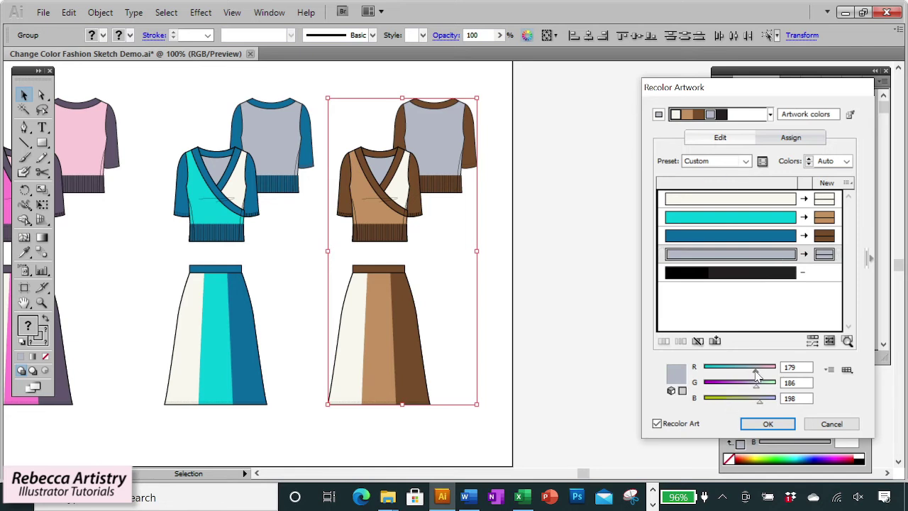
{"action": "mouse_move", "coordinate": [755, 370]}
{"action": "left_mouse_down"}
{"action": "mouse_move", "coordinate": [720, 373]}
{"action": "mouse_move", "coordinate": [751, 371]}
{"action": "mouse_move", "coordinate": [709, 388]}
{"action": "mouse_move", "coordinate": [771, 387]}
{"action": "mouse_move", "coordinate": [751, 387]}
{"action": "left_mouse_up"}
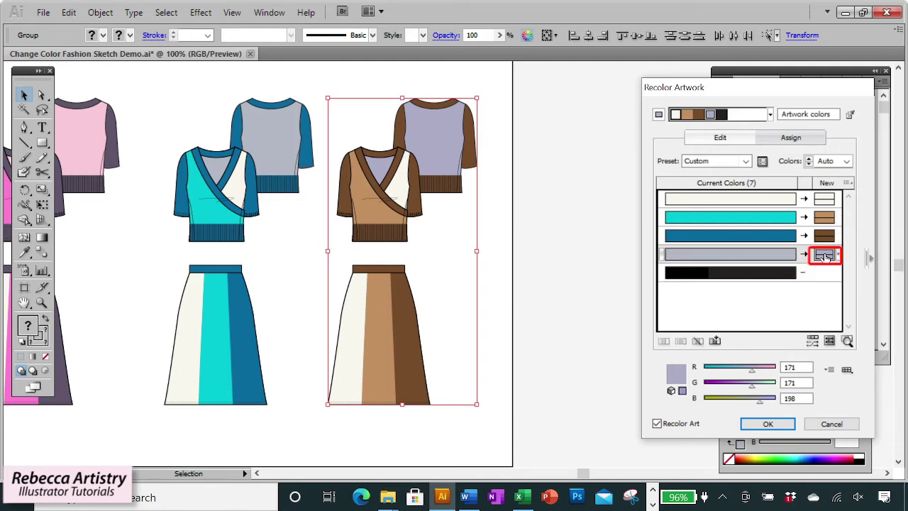
{"action": "double_click", "coordinate": [824, 256]}
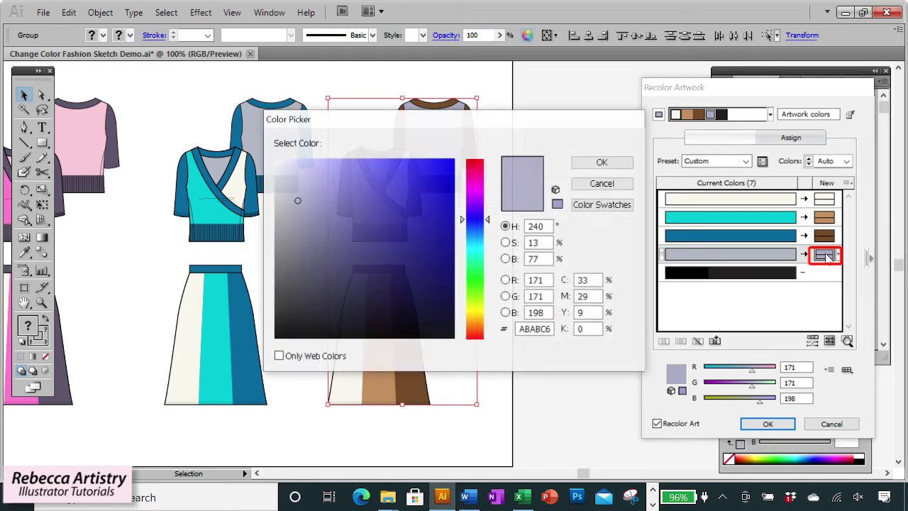
{"action": "left_click", "coordinate": [586, 210]}
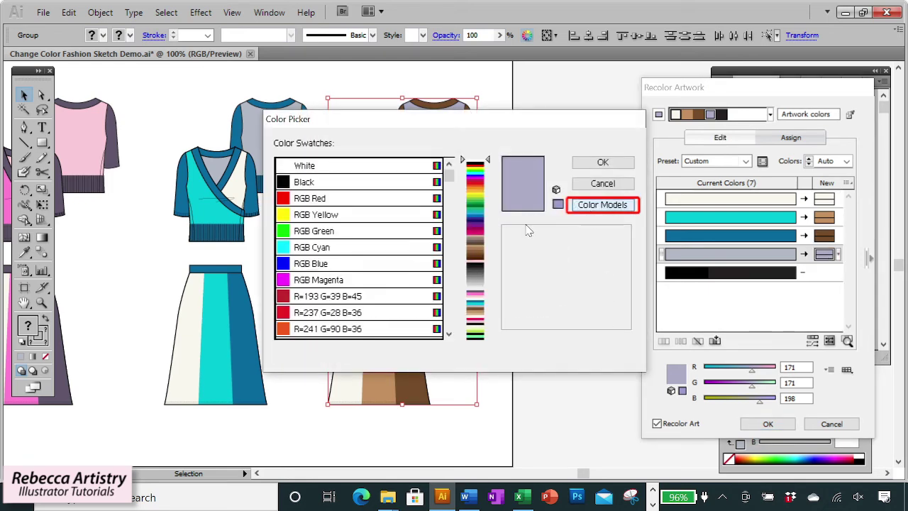
{"action": "scroll", "coordinate": [369, 256], "scroll_direction": "down", "scroll_amount": 5}
{"action": "scroll", "coordinate": [367, 265], "scroll_direction": "down", "scroll_amount": 2}
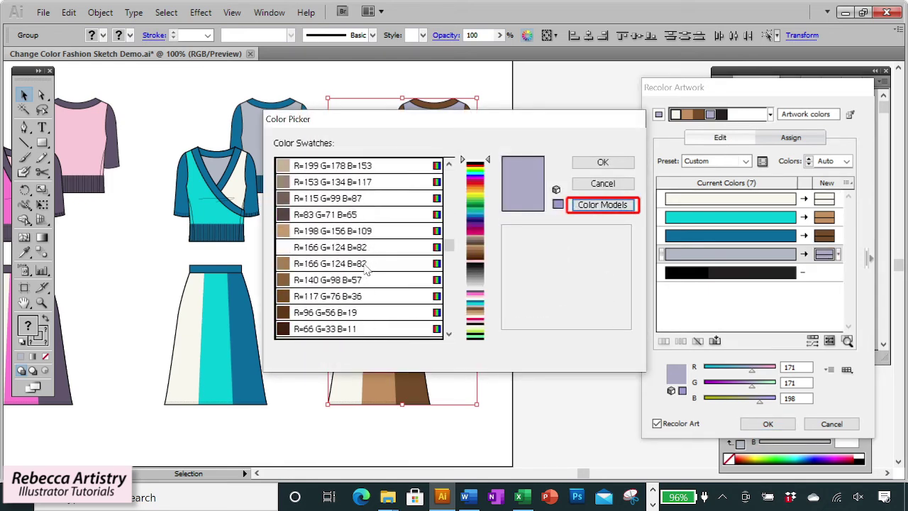
{"action": "left_click", "coordinate": [333, 198]}
{"action": "scroll", "coordinate": [376, 284], "scroll_direction": "down", "scroll_amount": 6}
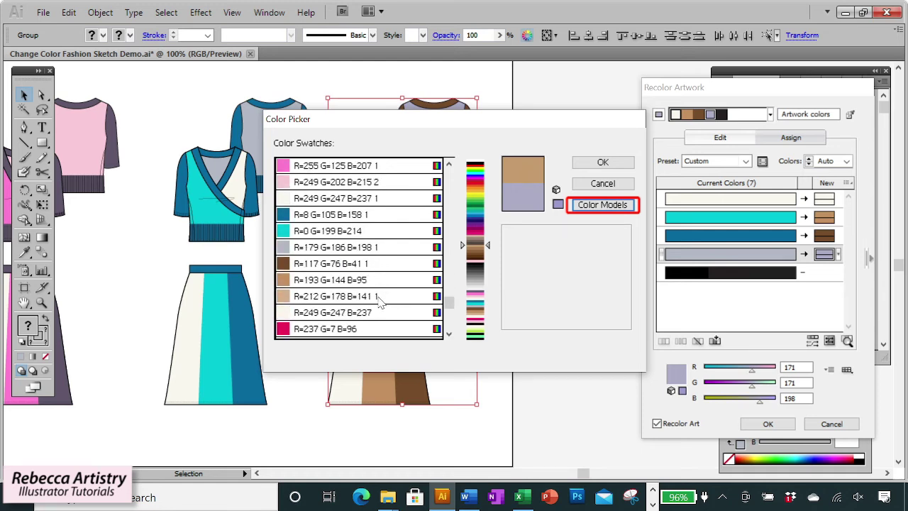
{"action": "left_click", "coordinate": [380, 299]}
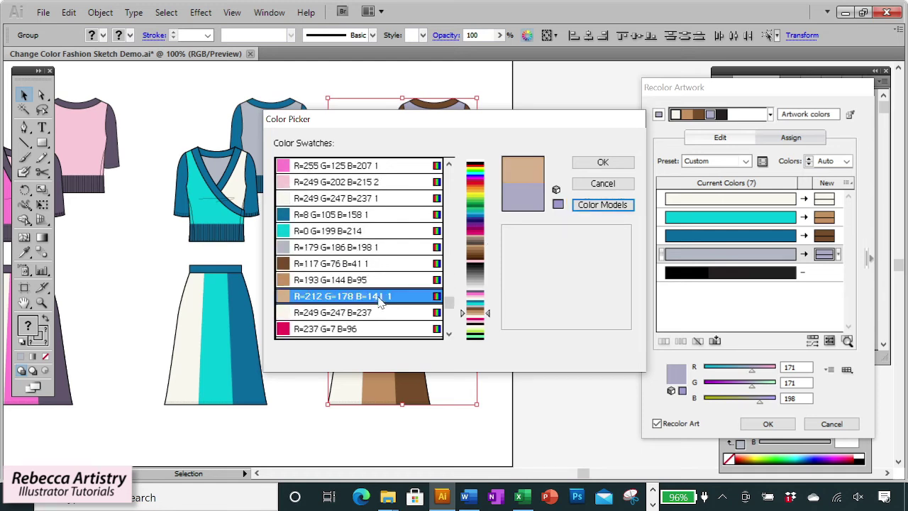
{"action": "left_click", "coordinate": [601, 164]}
{"action": "left_click", "coordinate": [820, 226]}
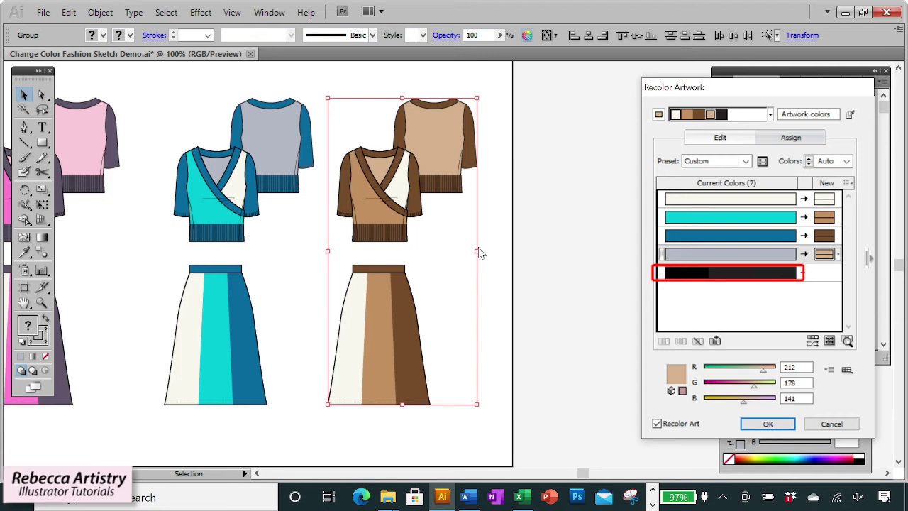
{"action": "left_click", "coordinate": [767, 423]}
Step: Apply the recolouring and unlock all the outfits with Object > Unlock All
{"action": "left_click_drag", "start_coordinate": [582, 473], "coordinate": [574, 472]}
{"action": "left_click_drag", "start_coordinate": [314, 85], "coordinate": [415, 403]}
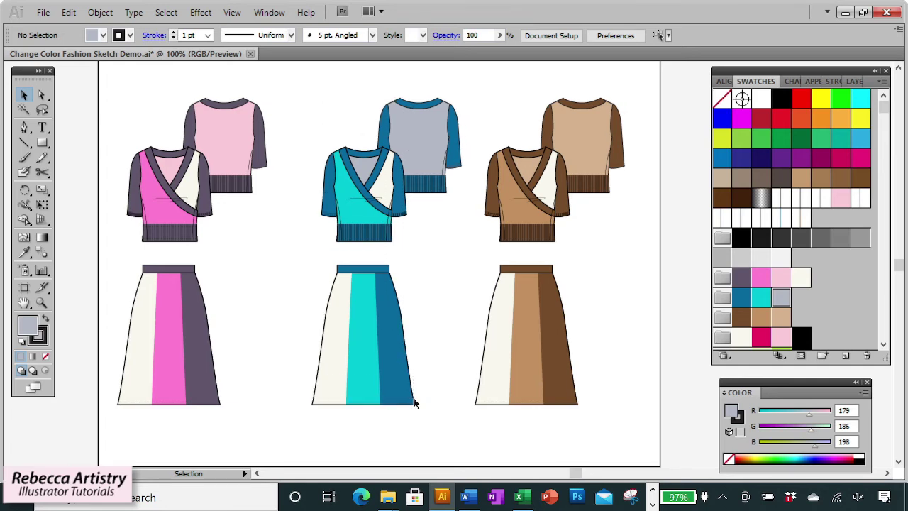
{"action": "left_click", "coordinate": [100, 12]}
{"action": "left_click", "coordinate": [139, 111]}
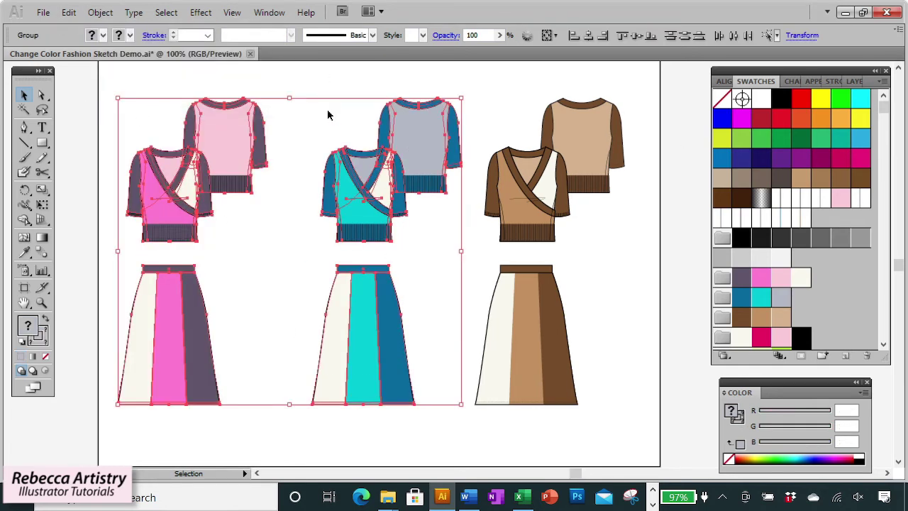
Step: Nudge the teal outfit slightly to the left, then deselect it
{"action": "left_click_drag", "start_coordinate": [314, 90], "coordinate": [415, 391]}
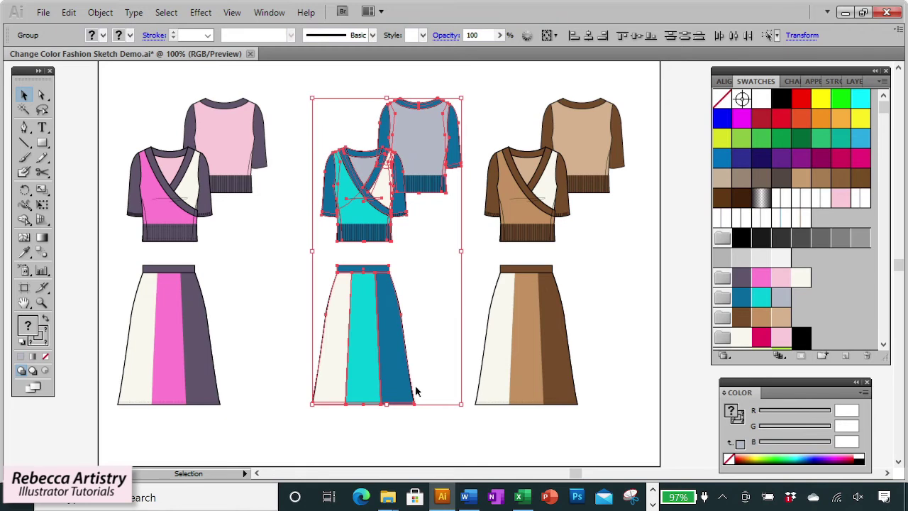
{"action": "key", "text": "shift+Left"}
{"action": "key", "text": "shift+Left"}
{"action": "key", "text": "a"}
{"action": "key", "text": "ctrl+minus"}
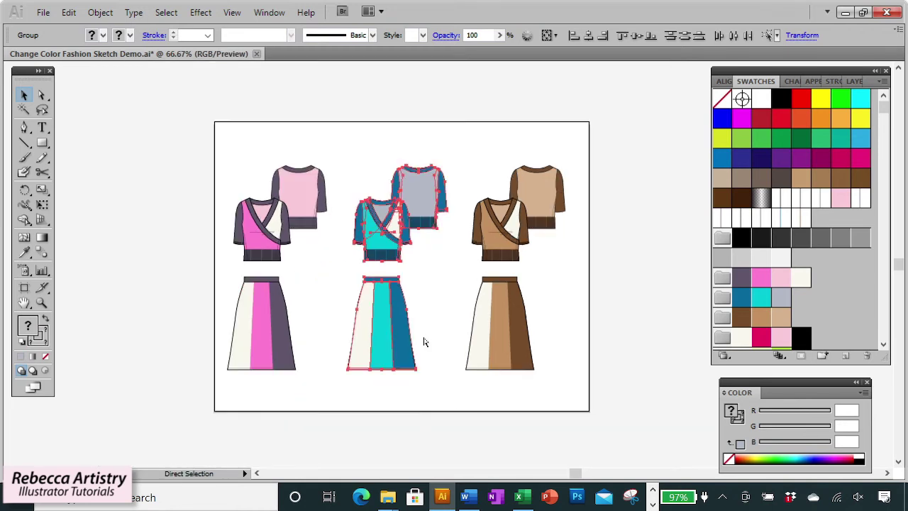
{"action": "key", "text": "v"}
{"action": "left_click", "coordinate": [569, 289]}
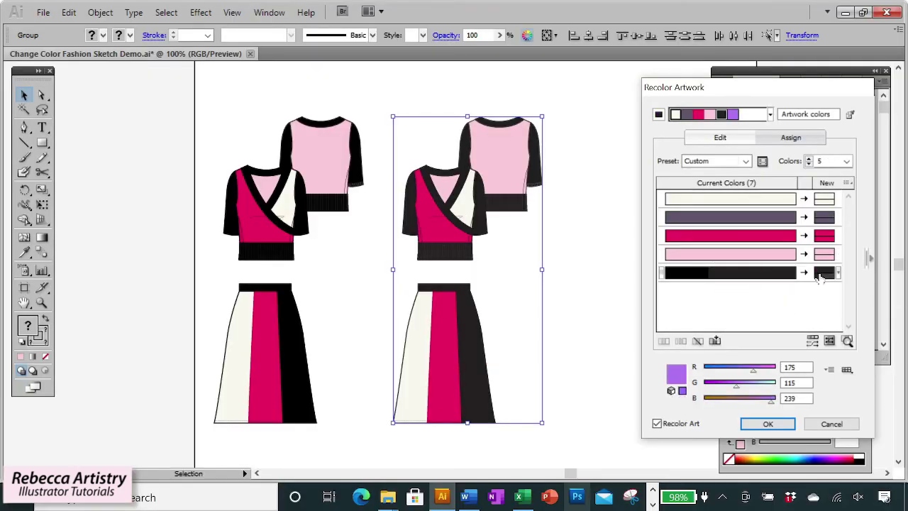
Step: Recolour the copied outfit's black trim to deep wine 60072B and apply it
{"action": "double_click", "coordinate": [823, 273]}
{"action": "left_click_drag", "start_coordinate": [435, 116], "coordinate": [677, 238]}
{"action": "left_click", "coordinate": [691, 281]}
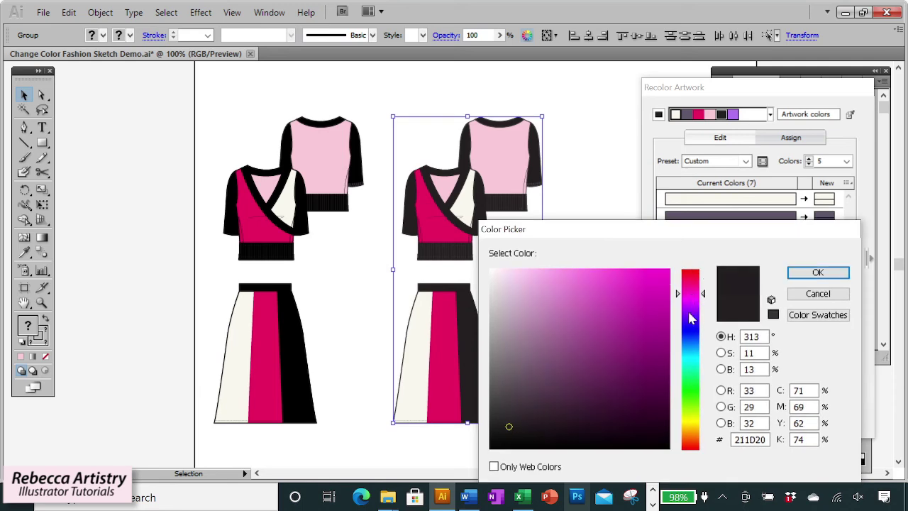
{"action": "left_click", "coordinate": [656, 377]}
{"action": "left_click", "coordinate": [656, 383]}
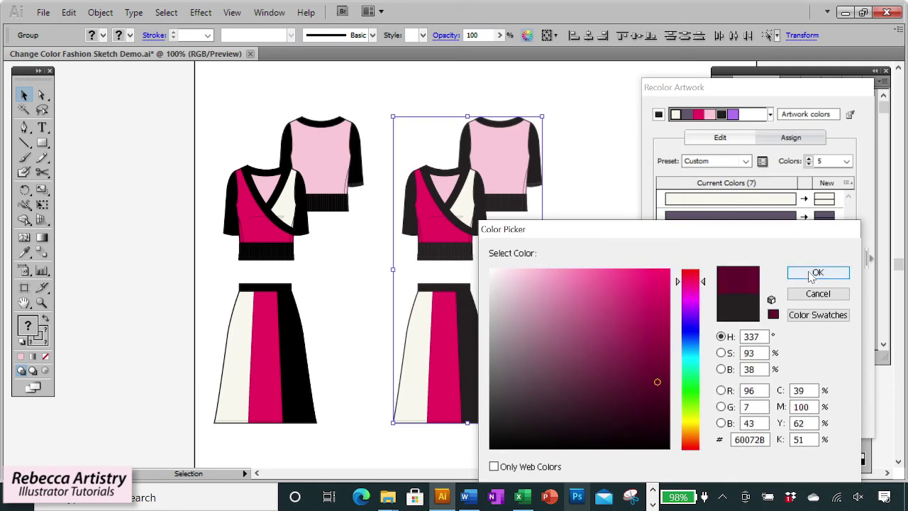
{"action": "left_click", "coordinate": [816, 272]}
{"action": "left_click", "coordinate": [768, 423]}
Step: Deselect the outfit and zoom in on the wine-trimmed version
{"action": "left_click", "coordinate": [81, 307]}
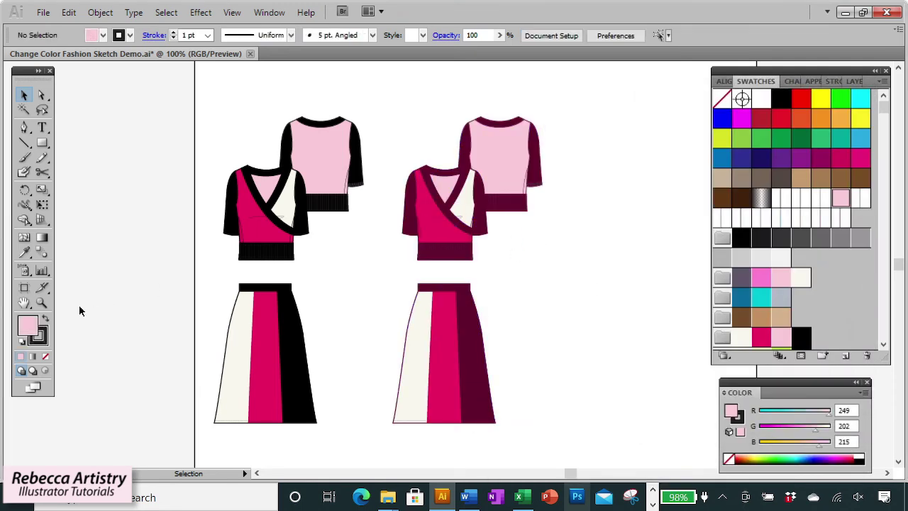
{"action": "key", "text": "z"}
{"action": "left_click", "coordinate": [441, 228]}
{"action": "left_click", "coordinate": [458, 248]}
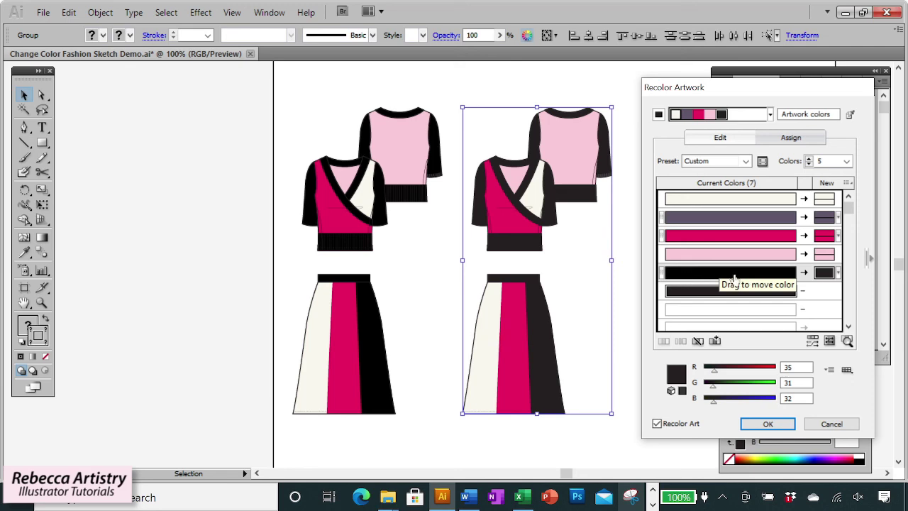
Step: Change the black fill row to deep burgundy 6B052F and apply it to the outfit
{"action": "left_click_drag", "start_coordinate": [734, 278], "coordinate": [739, 298]}
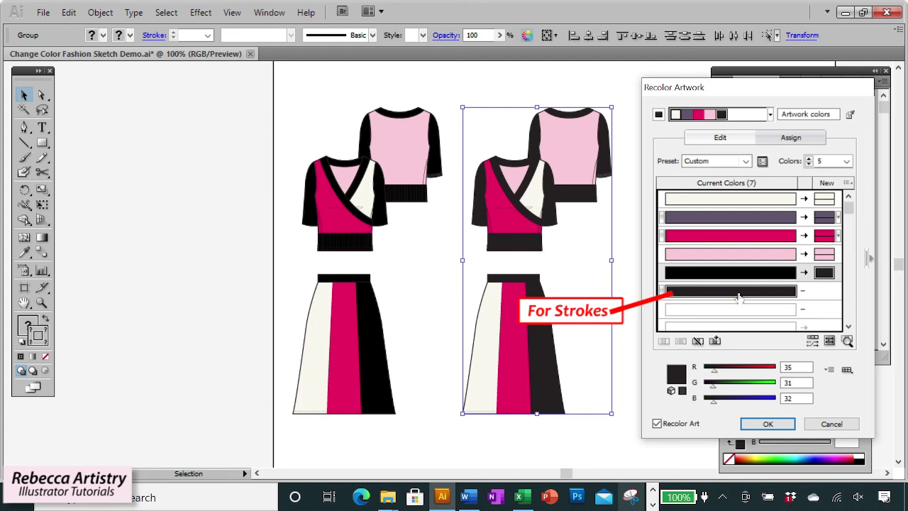
{"action": "double_click", "coordinate": [824, 273]}
{"action": "left_click_drag", "start_coordinate": [567, 119], "coordinate": [317, 209]}
{"action": "left_click", "coordinate": [248, 342]}
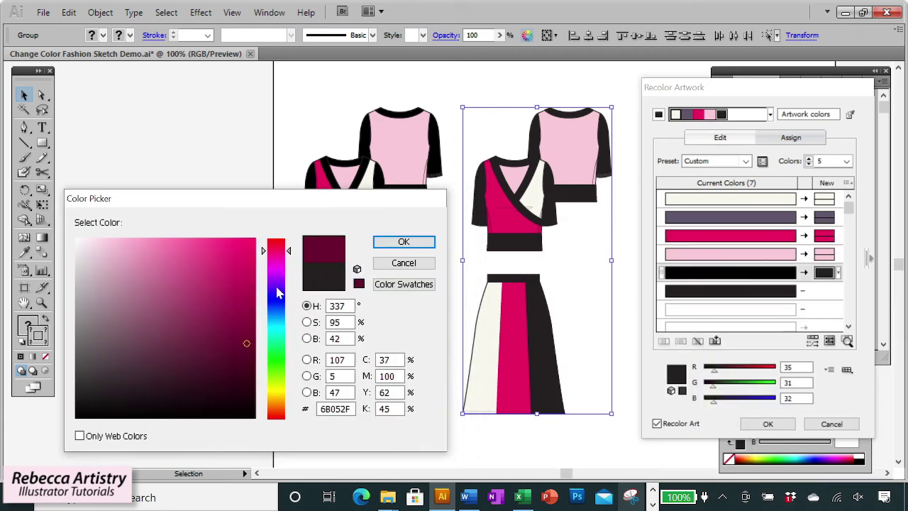
{"action": "left_click", "coordinate": [405, 242]}
{"action": "left_click", "coordinate": [752, 430]}
Step: Zoom in to inspect the burgundy top, then return to the full view and reselect the outfit
{"action": "key", "text": "ctrl+shift+a"}
{"action": "key", "text": "z"}
{"action": "left_click", "coordinate": [517, 263]}
{"action": "left_click", "coordinate": [454, 243]}
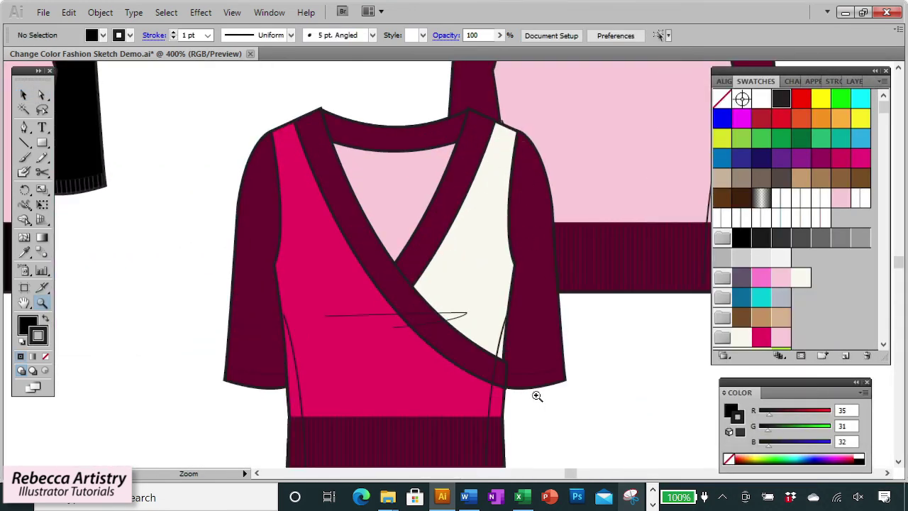
{"action": "scroll", "coordinate": [491, 356], "scroll_direction": "down", "scroll_amount": 10}
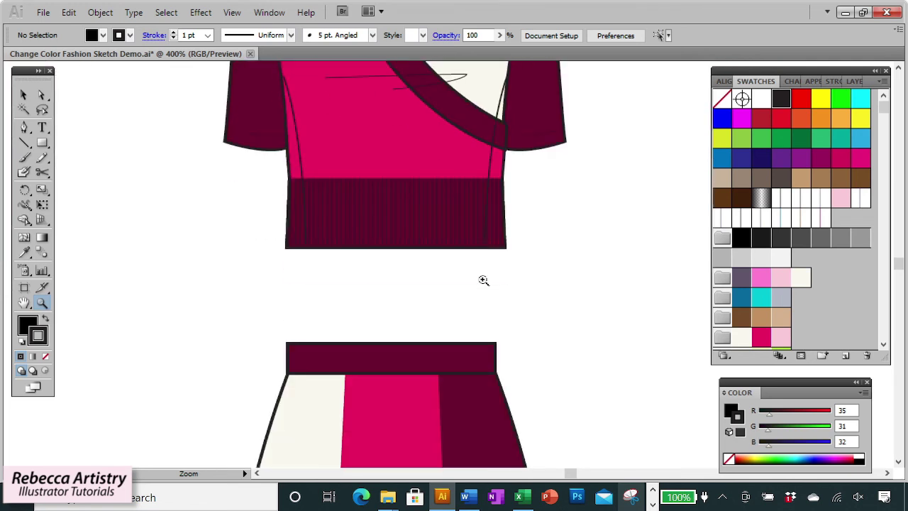
{"action": "key", "text": "v"}
{"action": "key", "text": "ctrl+1"}
{"action": "mouse_move", "coordinate": [396, 128]}
{"action": "left_mouse_down"}
{"action": "mouse_move", "coordinate": [531, 449]}
{"action": "mouse_move", "coordinate": [547, 456]}
{"action": "mouse_move", "coordinate": [544, 433]}
{"action": "left_mouse_up"}
Step: Delete the burgundy outfit, unlock all, and duplicate the pink outfit to the right
{"action": "scroll", "coordinate": [516, 374], "scroll_direction": "up", "scroll_amount": 2}
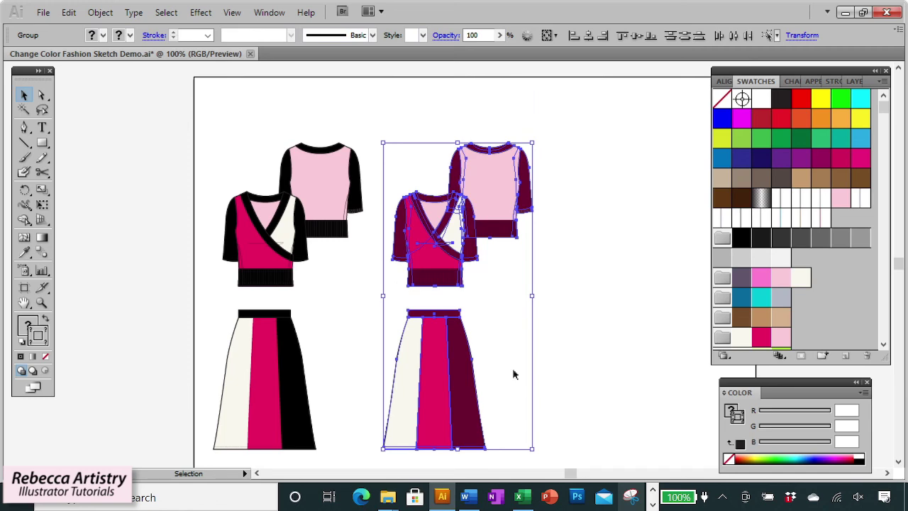
{"action": "key", "text": "Delete"}
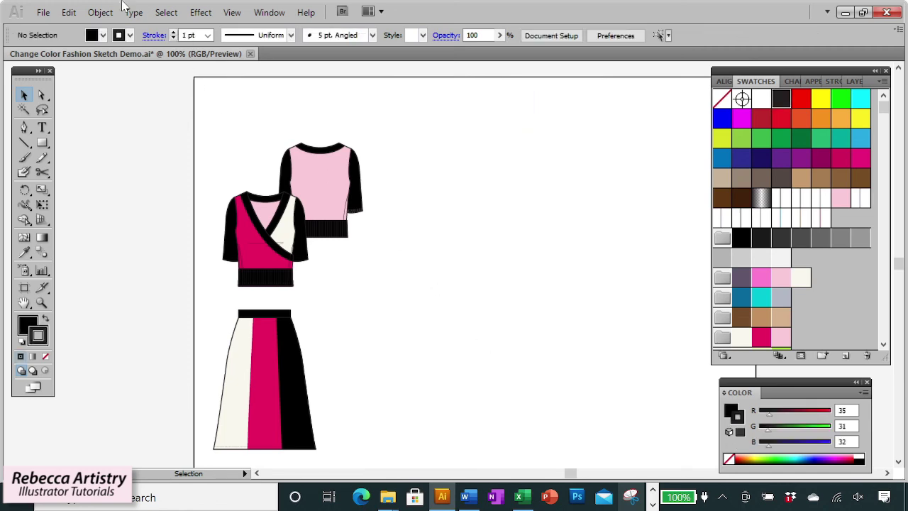
{"action": "left_click", "coordinate": [100, 12]}
{"action": "left_click", "coordinate": [138, 112]}
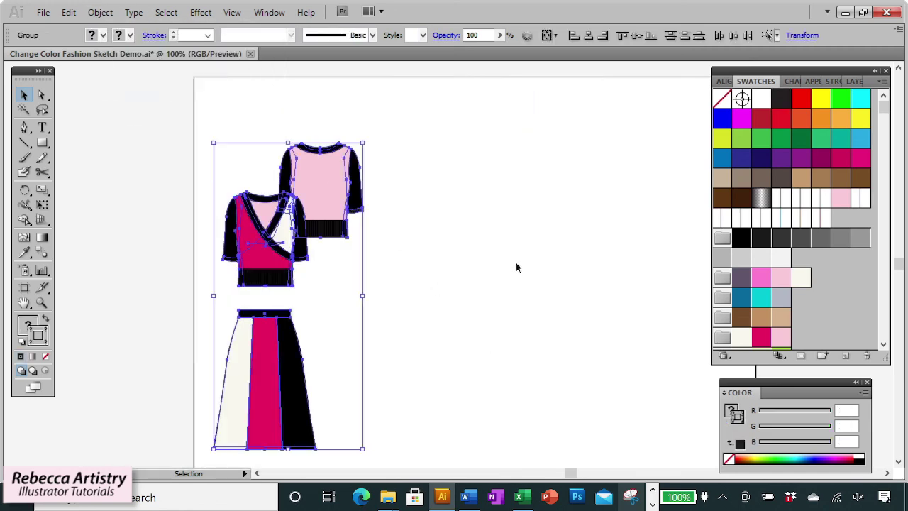
{"action": "left_click_drag", "start_coordinate": [233, 132], "coordinate": [373, 438]}
{"action": "left_click_drag", "start_coordinate": [279, 389], "coordinate": [479, 385]}
{"action": "left_click", "coordinate": [584, 361]}
Step: Recolour the copy's magenta pieces turquoise and its back top pale aqua, saving the pale aqua swatch
{"action": "left_click", "coordinate": [42, 94]}
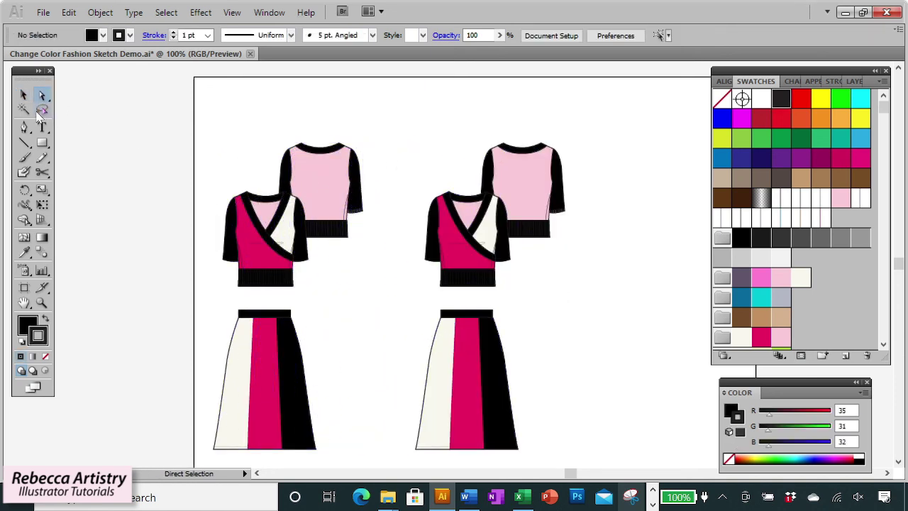
{"action": "left_click", "coordinate": [24, 109]}
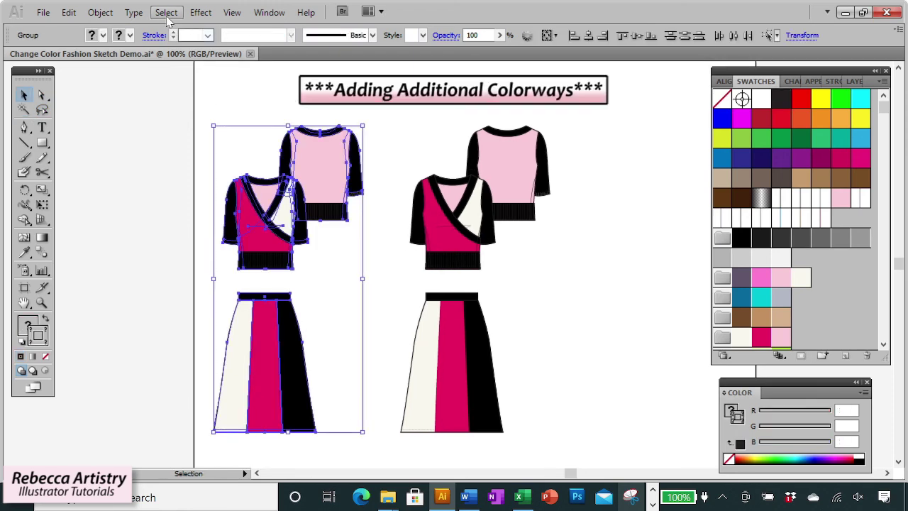
{"action": "left_click", "coordinate": [100, 12]}
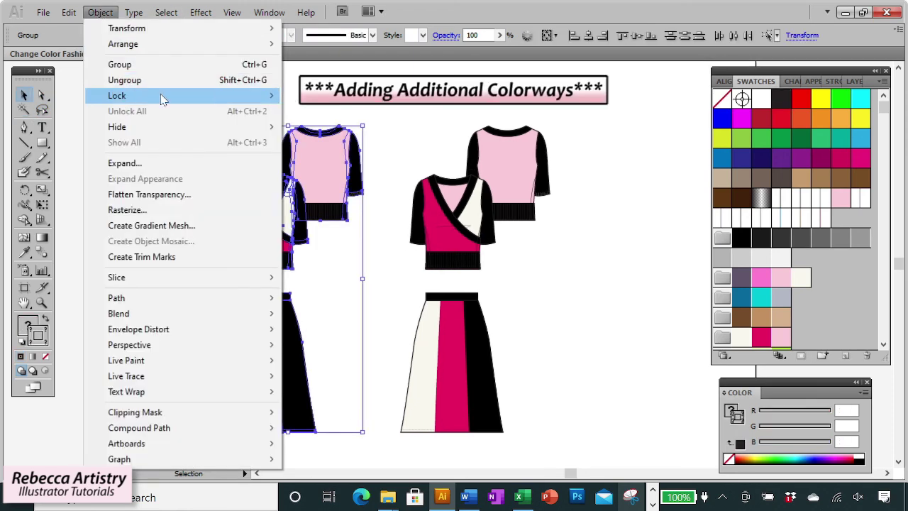
{"action": "left_click", "coordinate": [312, 96]}
{"action": "left_click", "coordinate": [433, 234]}
{"action": "scroll", "coordinate": [787, 213], "scroll_direction": "down", "scroll_amount": 2}
{"action": "left_click", "coordinate": [759, 261]}
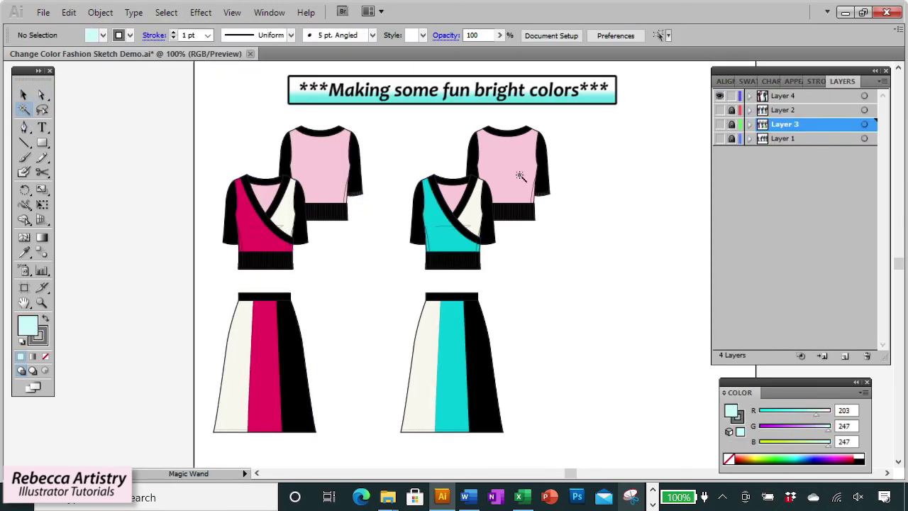
{"action": "left_click", "coordinate": [522, 178]}
{"action": "left_click", "coordinate": [755, 81]}
{"action": "left_click", "coordinate": [840, 217]}
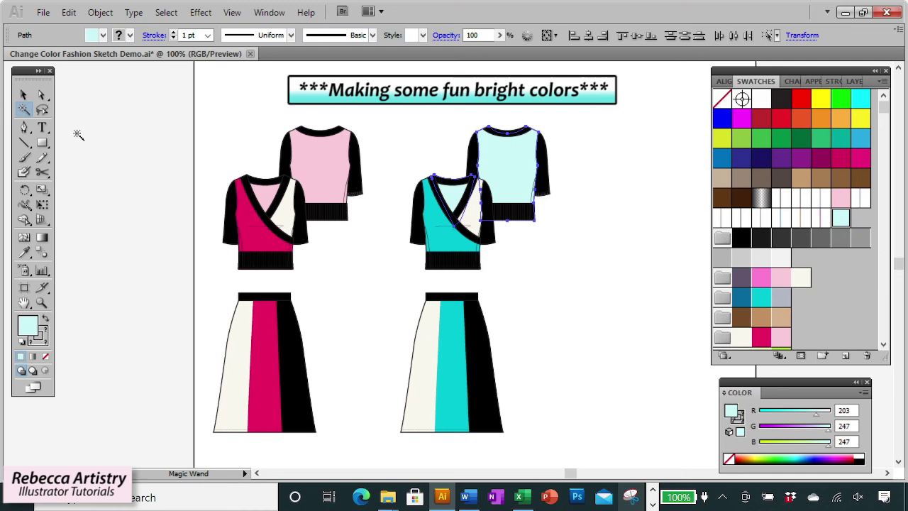
{"action": "key", "text": "v"}
{"action": "key", "text": "ctrl+shift+a"}
Step: Duplicate the aqua outfit to the right and lock the middle aqua outfit
{"action": "scroll", "coordinate": [293, 128], "scroll_direction": "right", "scroll_amount": 3}
{"action": "left_click", "coordinate": [385, 389]}
{"action": "left_click_drag", "start_coordinate": [385, 389], "coordinate": [555, 380]}
{"action": "left_click", "coordinate": [456, 299]}
{"action": "left_click", "coordinate": [100, 12]}
{"action": "left_click", "coordinate": [310, 104]}
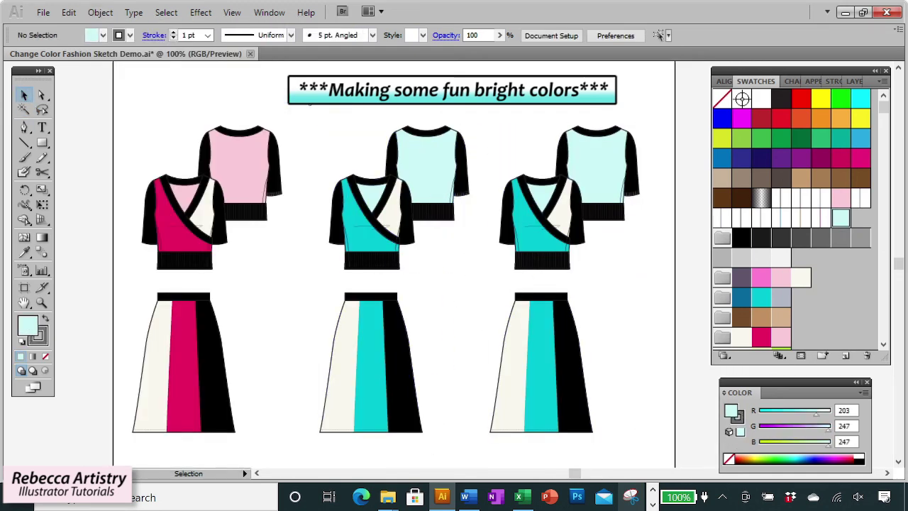
Step: Fill the third outfit's turquoise pieces lime green and its back top pale green
{"action": "left_click", "coordinate": [166, 12]}
{"action": "left_click", "coordinate": [170, 75]}
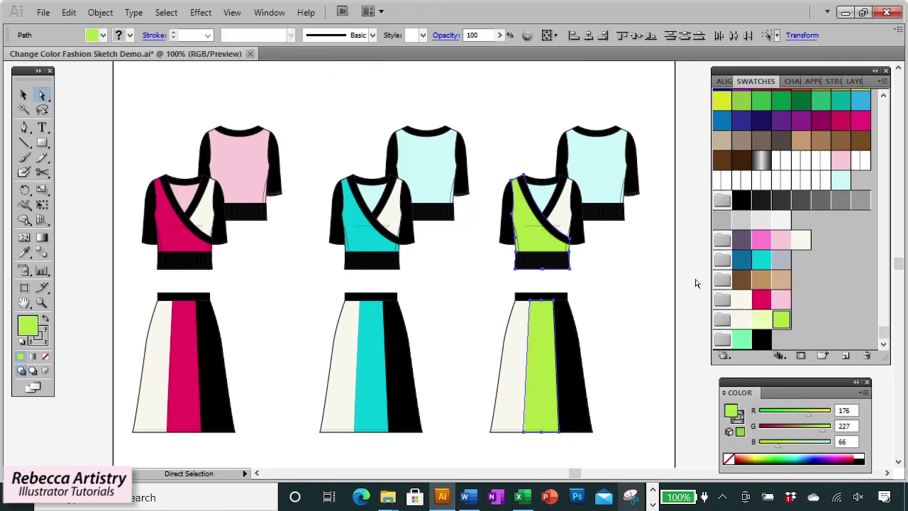
{"action": "left_click", "coordinate": [545, 197]}
{"action": "left_click", "coordinate": [166, 12]}
{"action": "left_click", "coordinate": [411, 205]}
{"action": "left_click", "coordinate": [761, 319]}
{"action": "key", "text": "ctrl+shift+a"}
{"action": "key", "text": "v"}
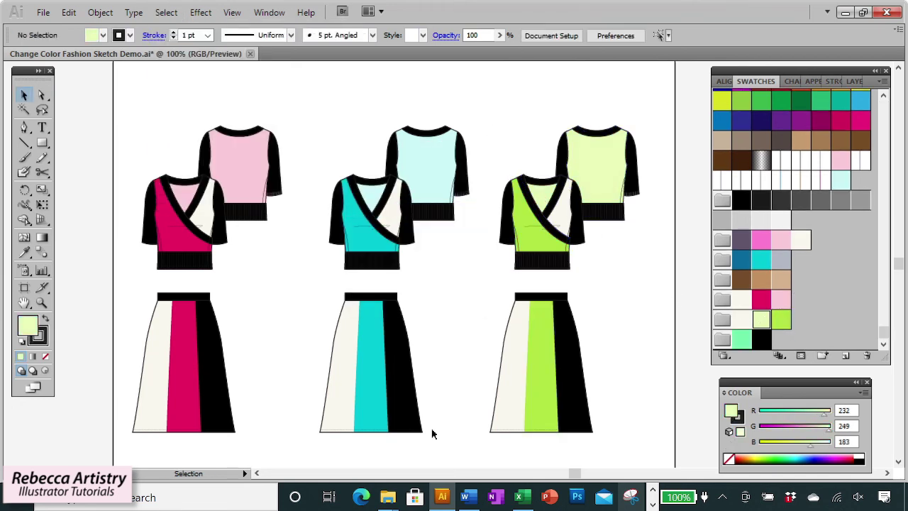
Step: Unlock all outfits and shift the middle aqua outfit slightly left
{"action": "left_click", "coordinate": [100, 13]}
{"action": "left_click", "coordinate": [152, 110]}
{"action": "left_click_drag", "start_coordinate": [409, 424], "coordinate": [403, 424]}
{"action": "left_click", "coordinate": [614, 379]}
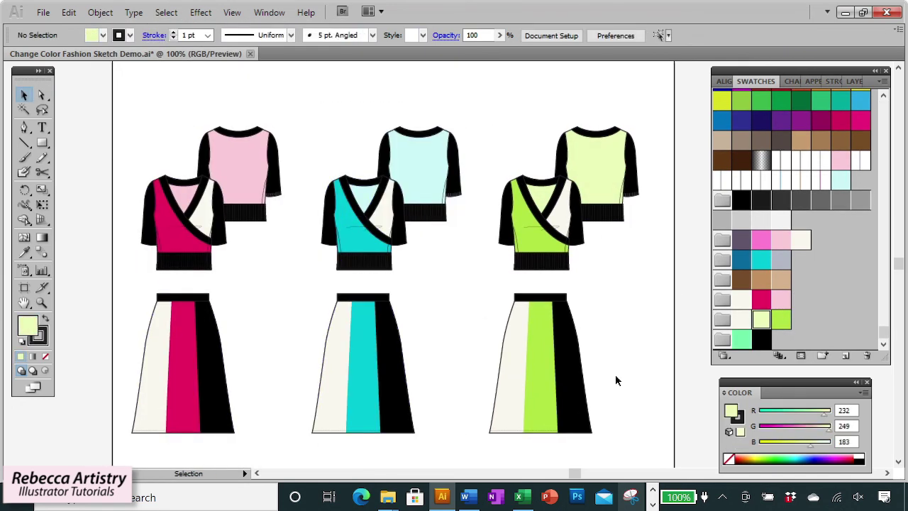